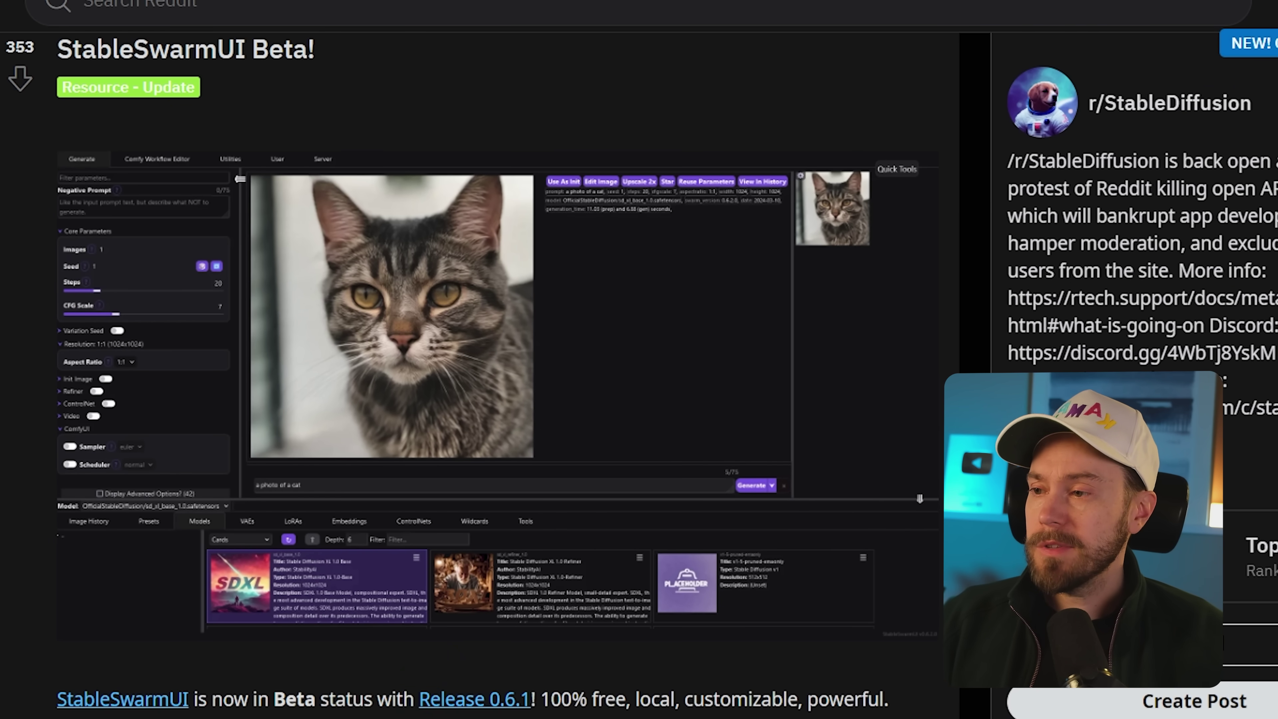
# - Scroll down the StableSwarmUI Beta post and highlight the paragraph about its Beta status
pyautogui.scroll(-10, 503, 352)
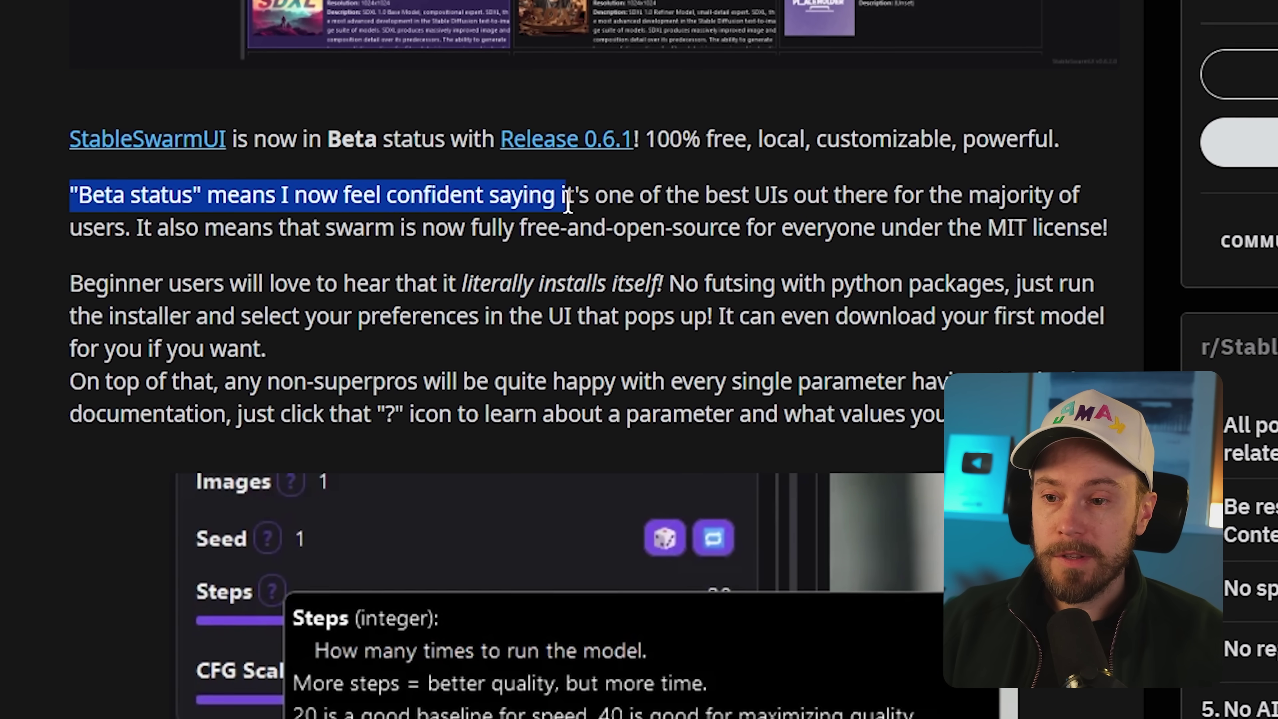
pyautogui.moveTo(568, 204); pyautogui.dragTo(854, 201)
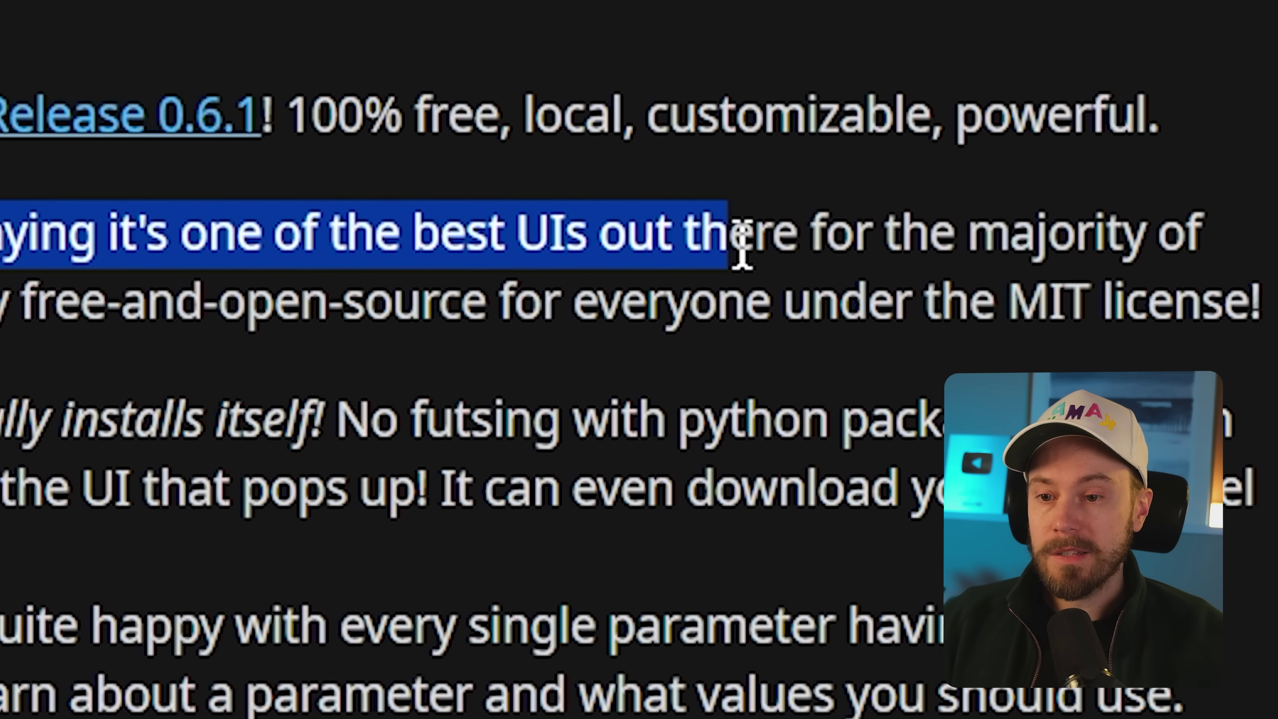
pyautogui.moveTo(742, 247); pyautogui.dragTo(222, 190)
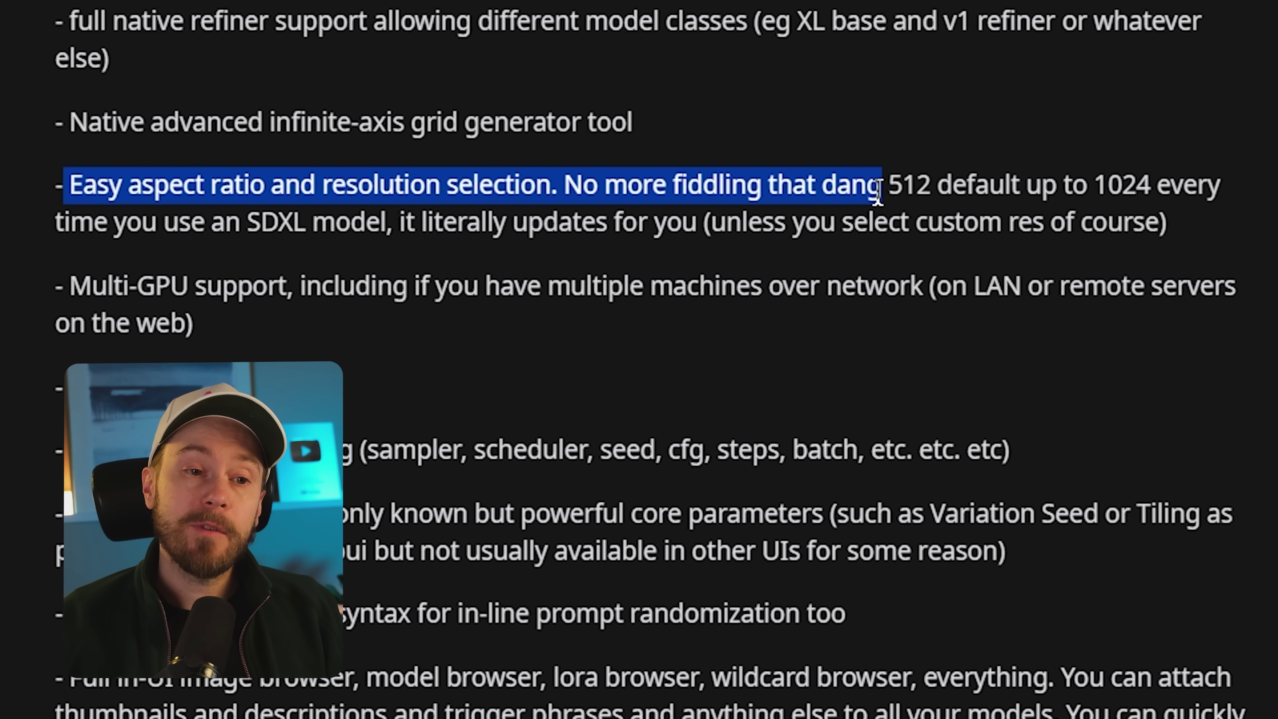
pyautogui.moveTo(1098, 194); pyautogui.dragTo(198, 240)
pyautogui.moveTo(345, 234); pyautogui.dragTo(694, 222)
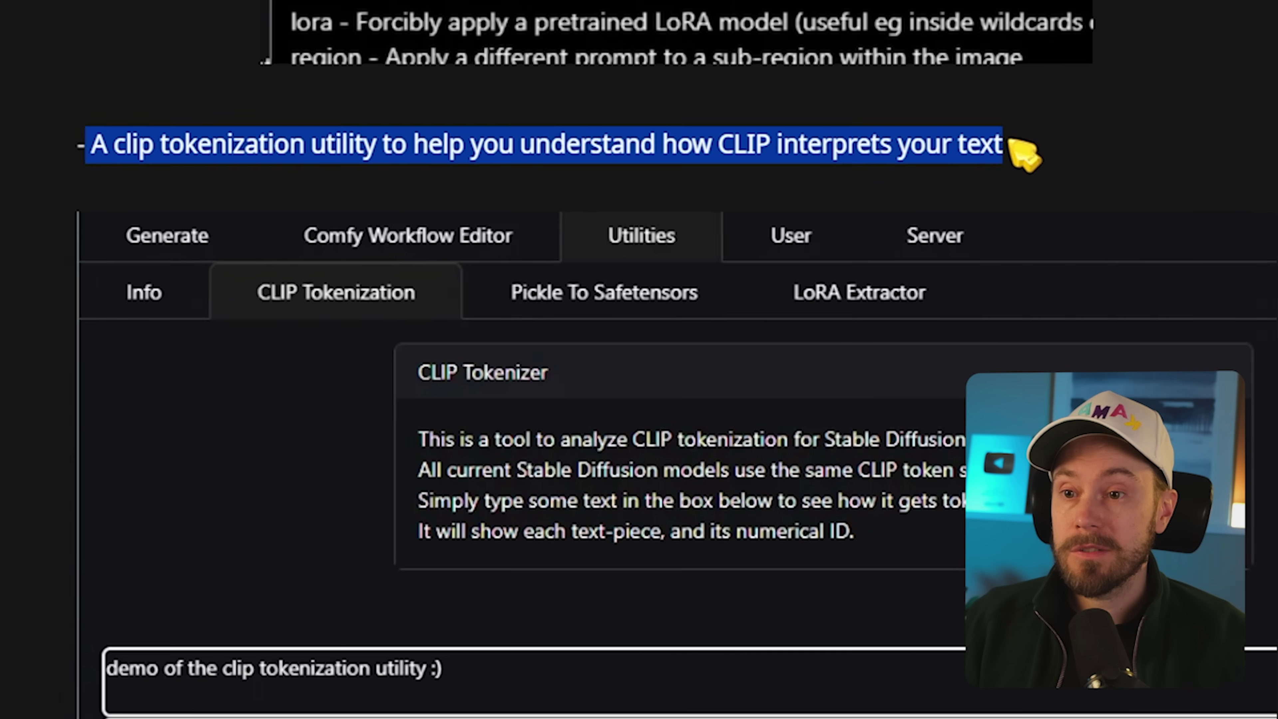
pyautogui.scroll(10, 433, 438)
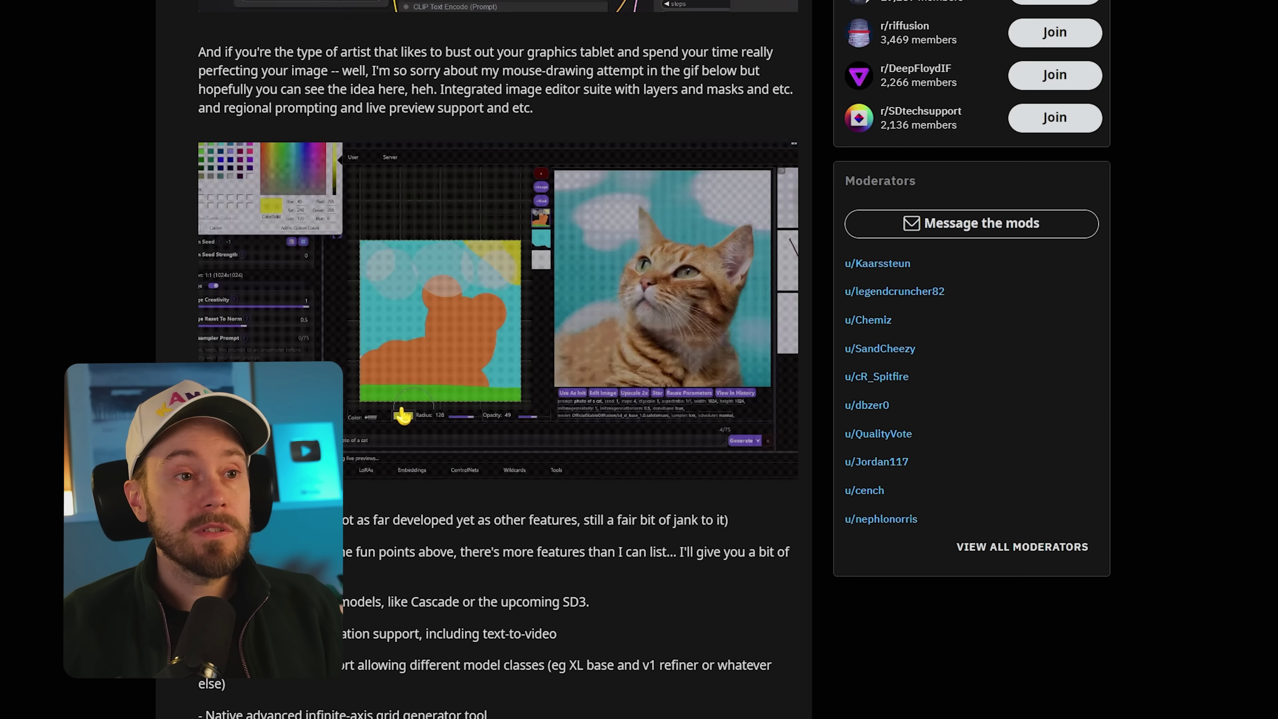
pyautogui.scroll(-5, 434, 438)
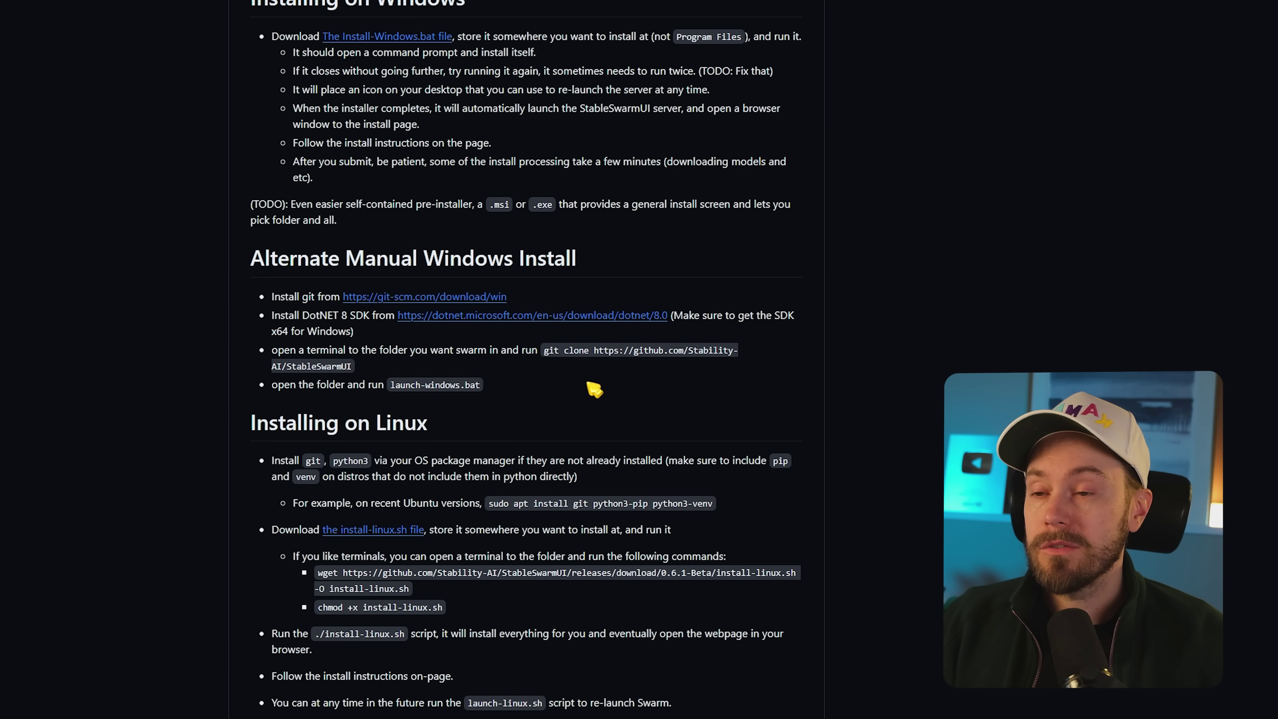
# - Scroll back up through the StableSwarmUI README on GitHub
pyautogui.scroll(4, 593, 389)
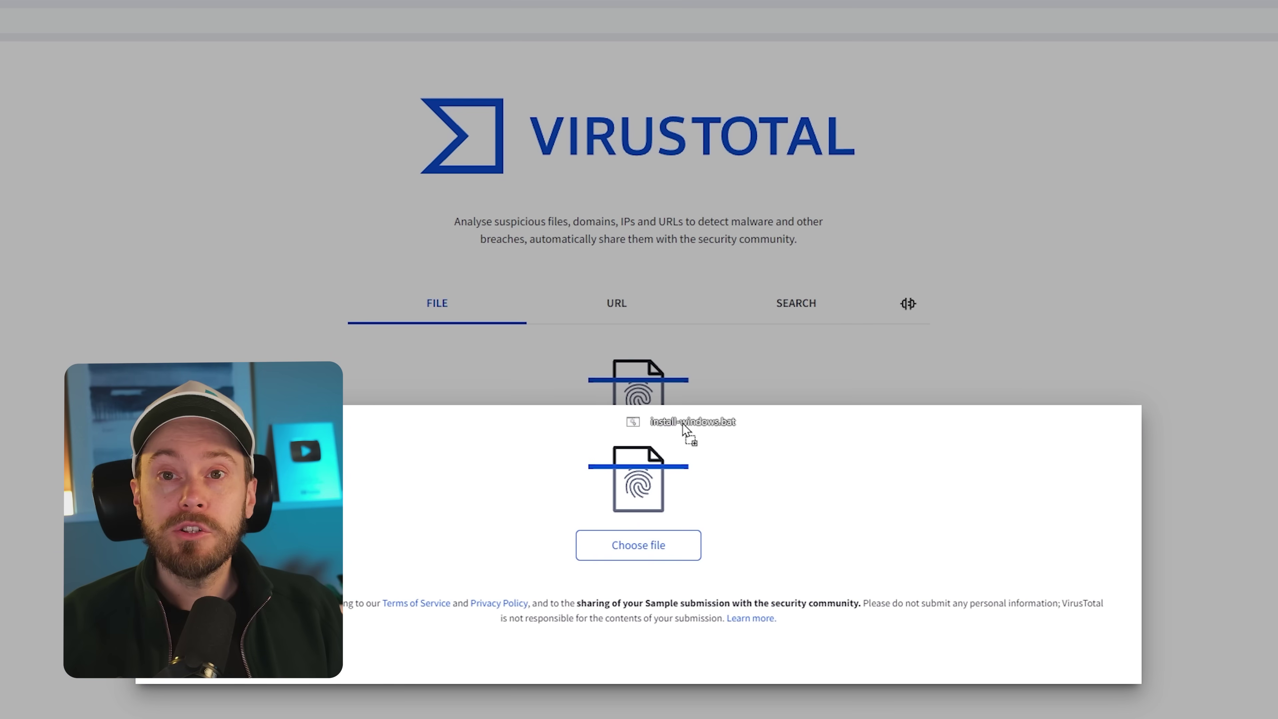
# - Submit install-windows.bat to VirusTotal for a malware scan, then return to the installer terminal
pyautogui.moveTo(685, 426); pyautogui.dragTo(716, 460)
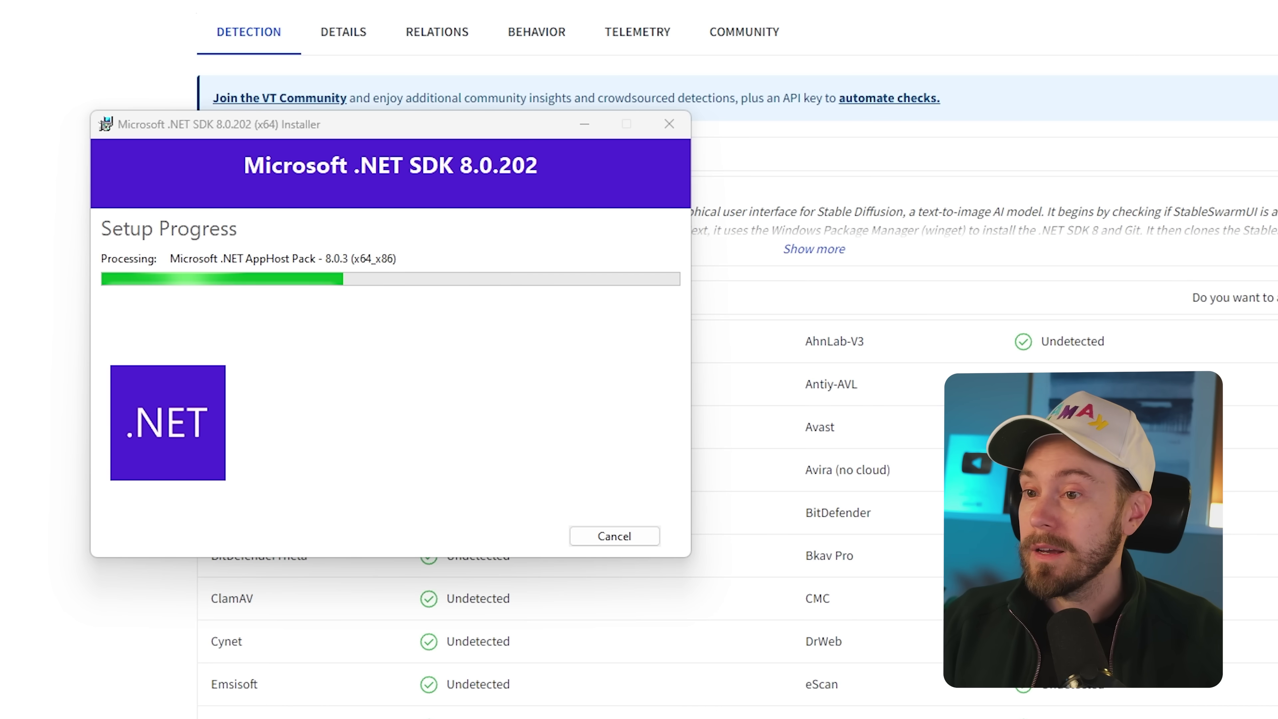
pyautogui.hotkey('alt', 'Tab')
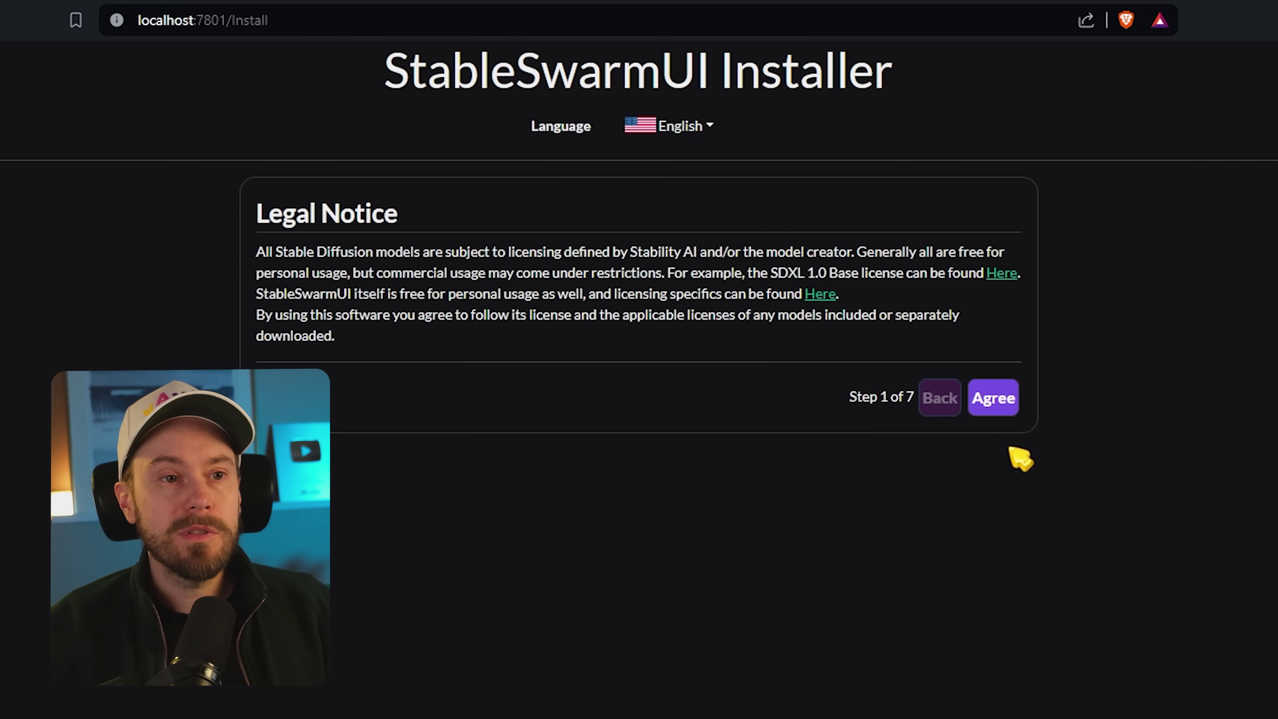
# - Accept the StableSwarmUI installer's legal notice to proceed
pyautogui.keyDown('ctrl'); pyautogui.scroll(3, 1009, 447); pyautogui.keyUp('ctrl')
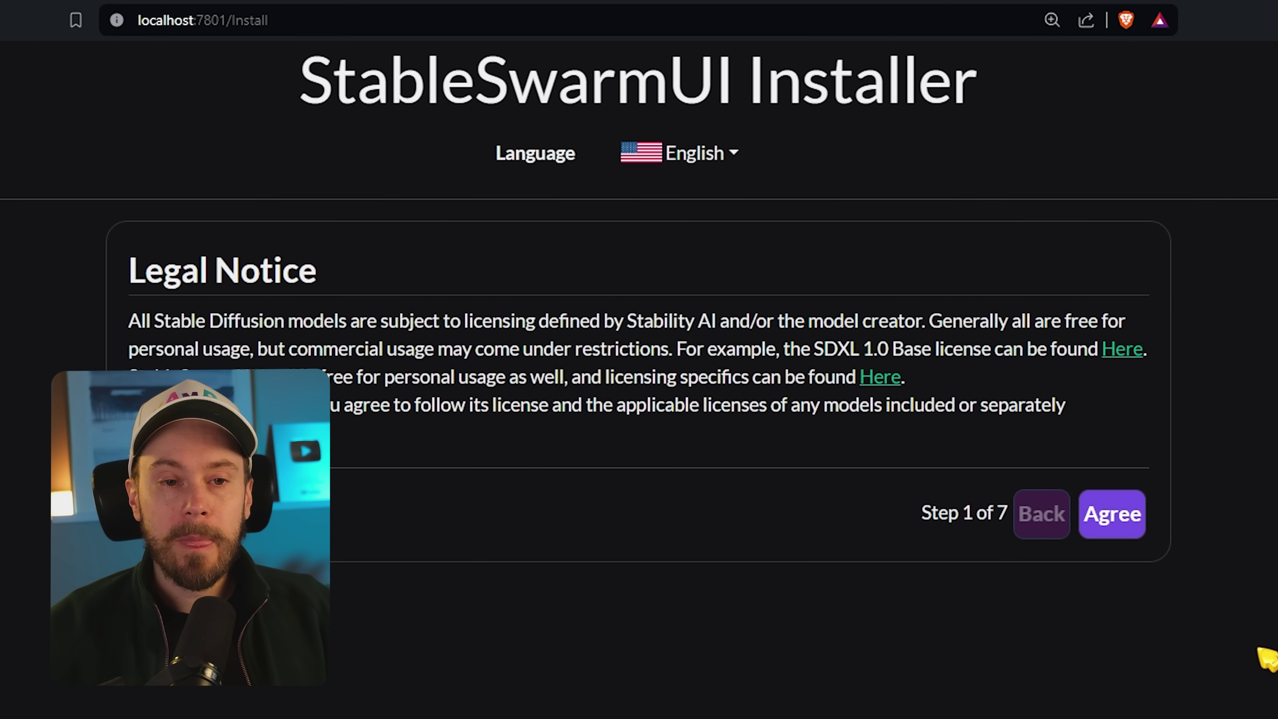
pyautogui.click(1120, 518)
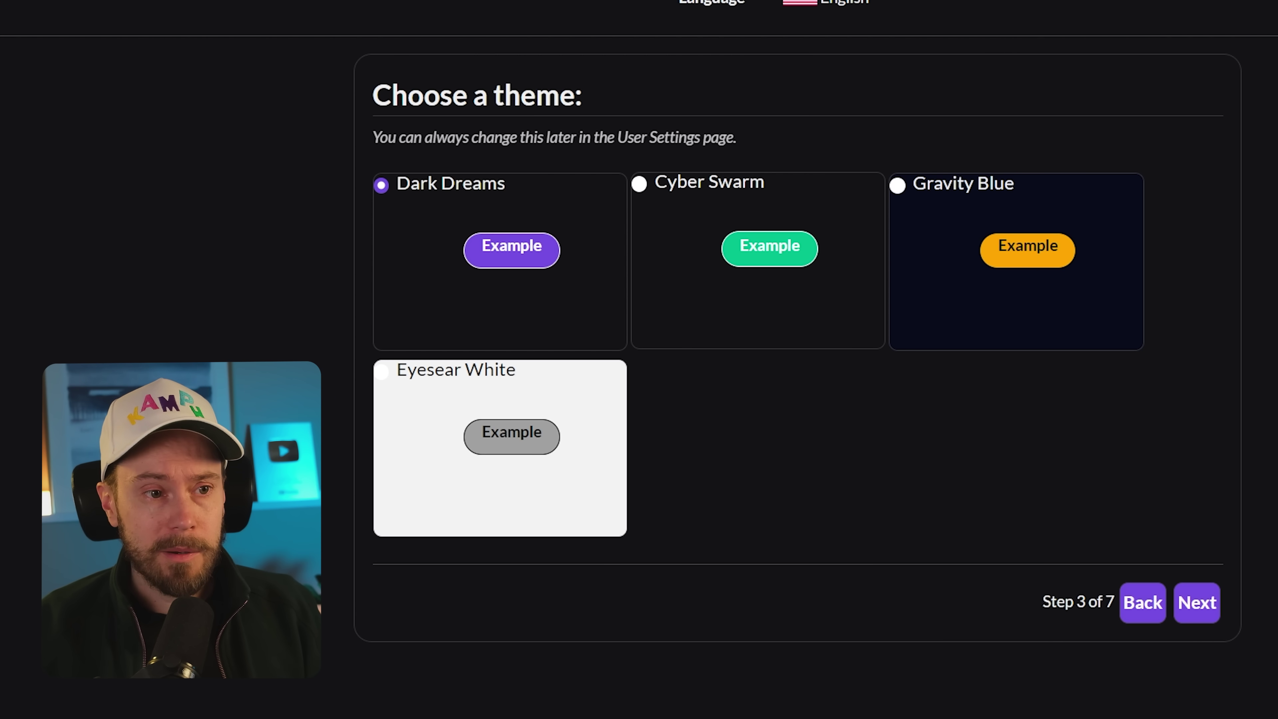
# - Keep the Dark Dreams theme and 'Just Yourself On This PC', advancing to backend choice
pyautogui.click(1198, 605)
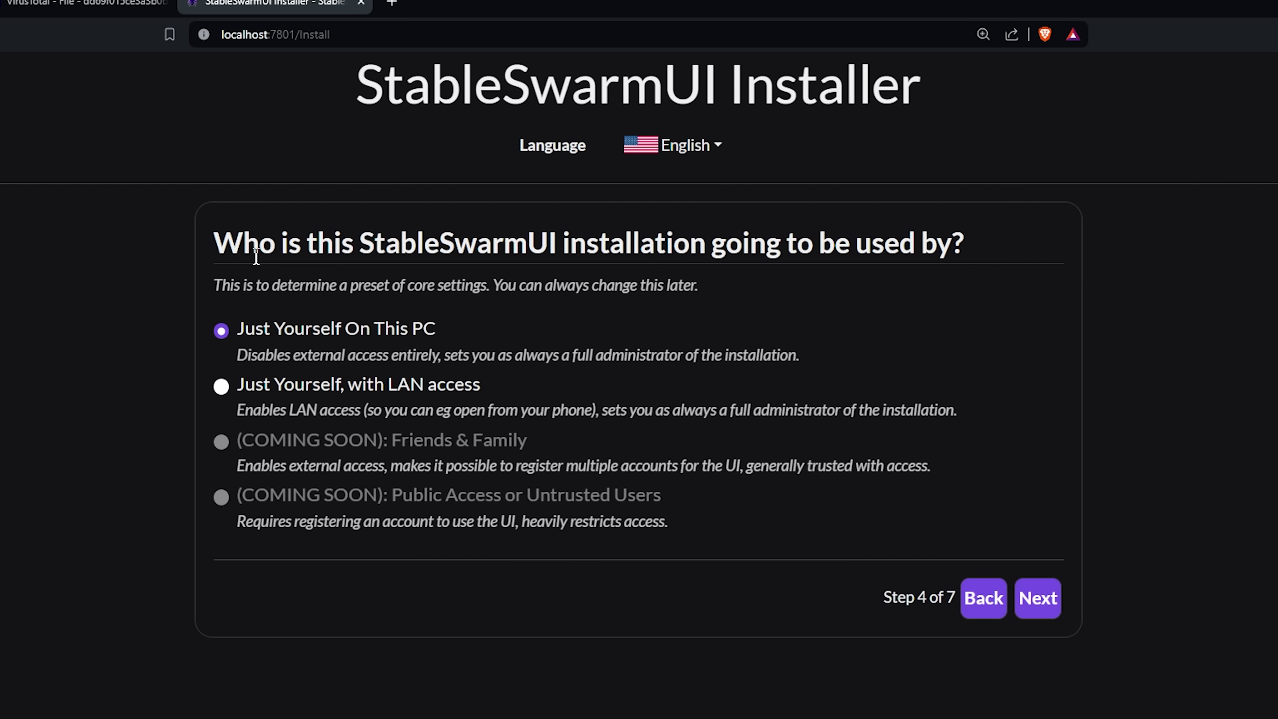
pyautogui.moveTo(257, 257); pyautogui.dragTo(964, 249)
pyautogui.click(1172, 349)
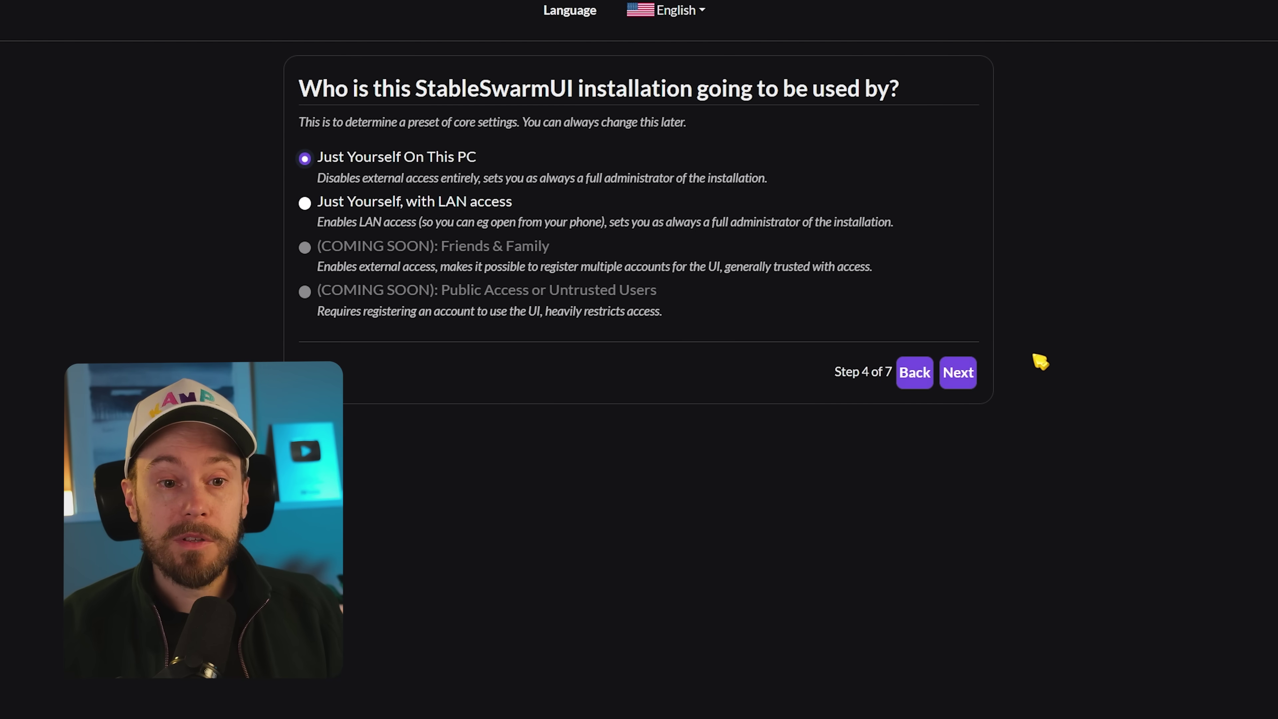
pyautogui.click(961, 382)
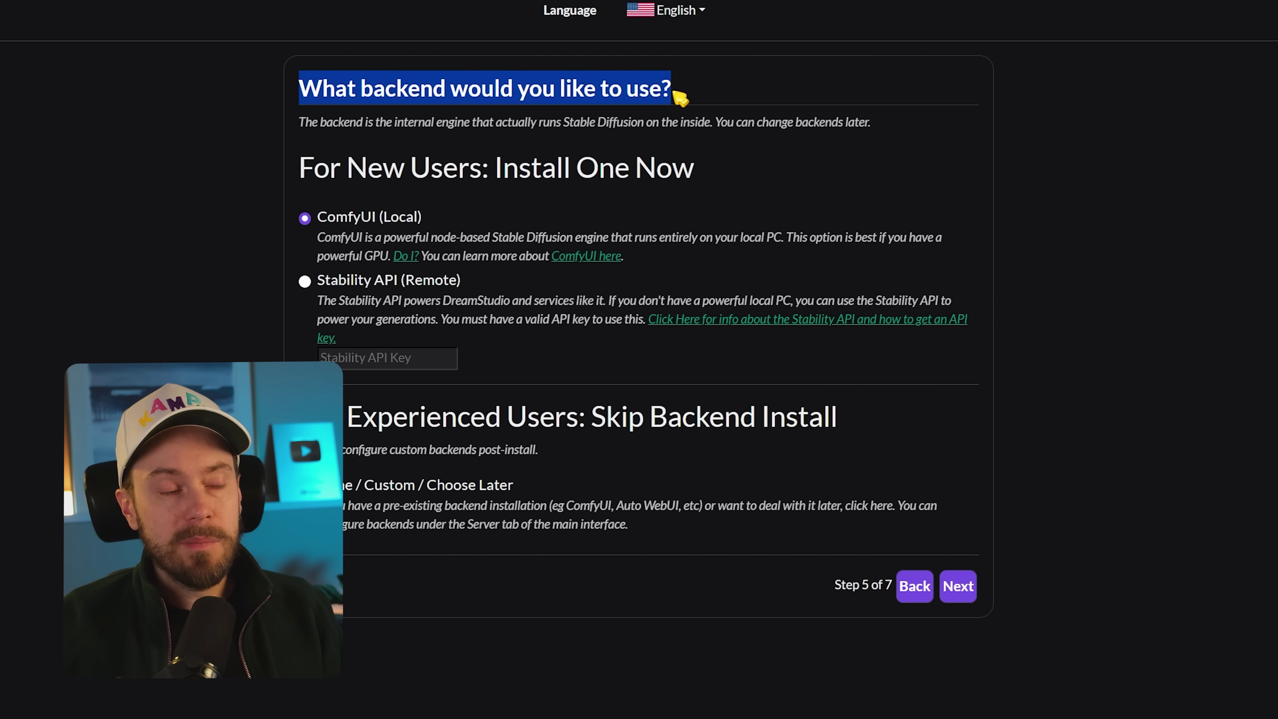
# - Keep ComfyUI (Local) as the backend and advance to the Download Models step
pyautogui.click(613, 92)
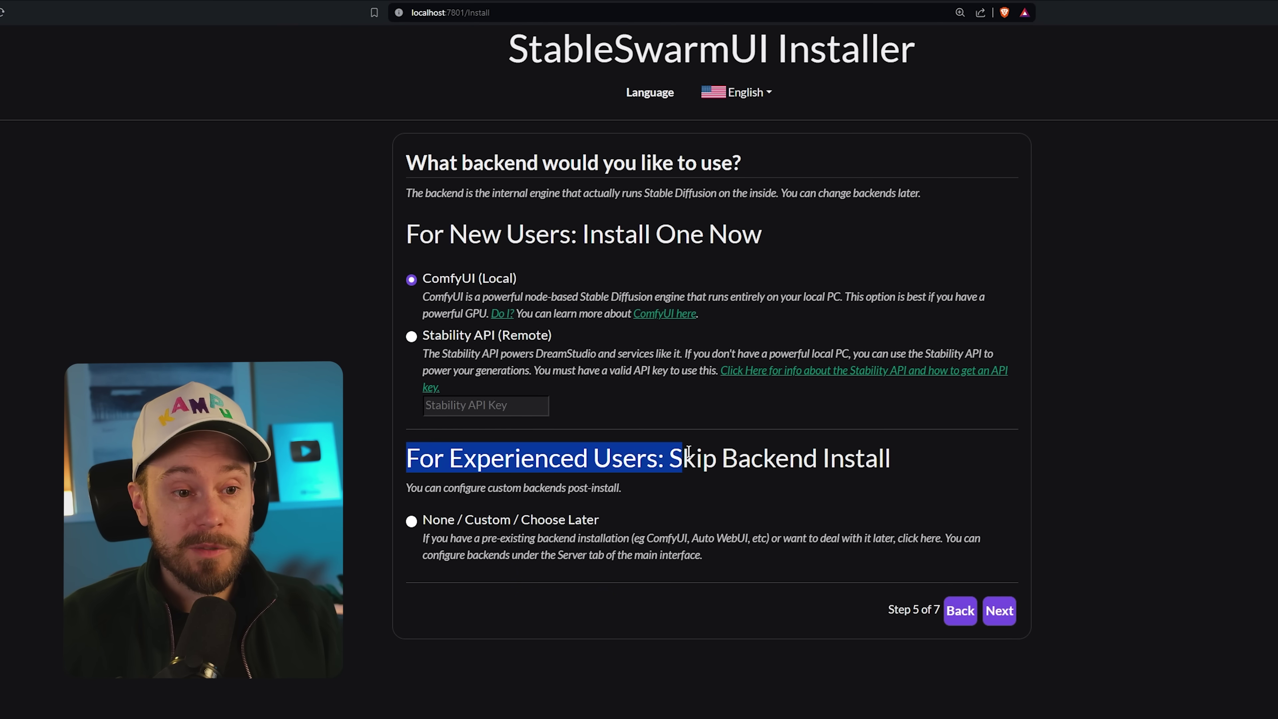
pyautogui.click(473, 465)
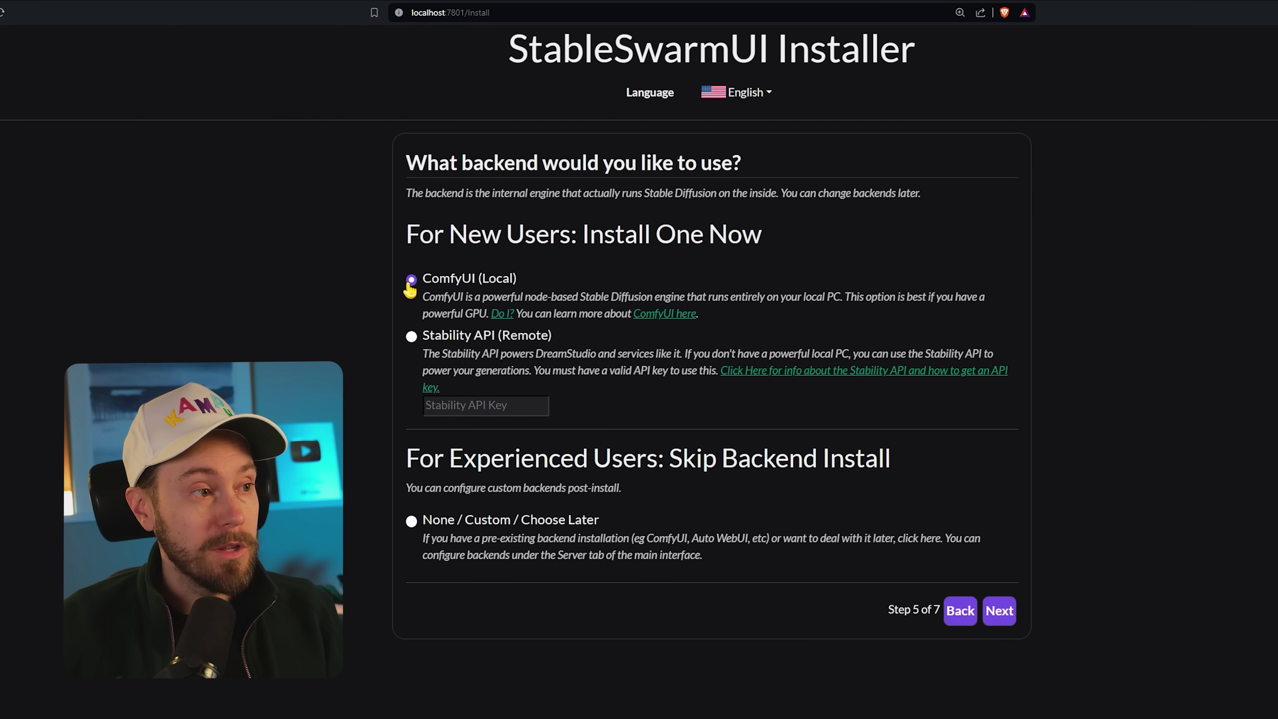
pyautogui.click(1001, 613)
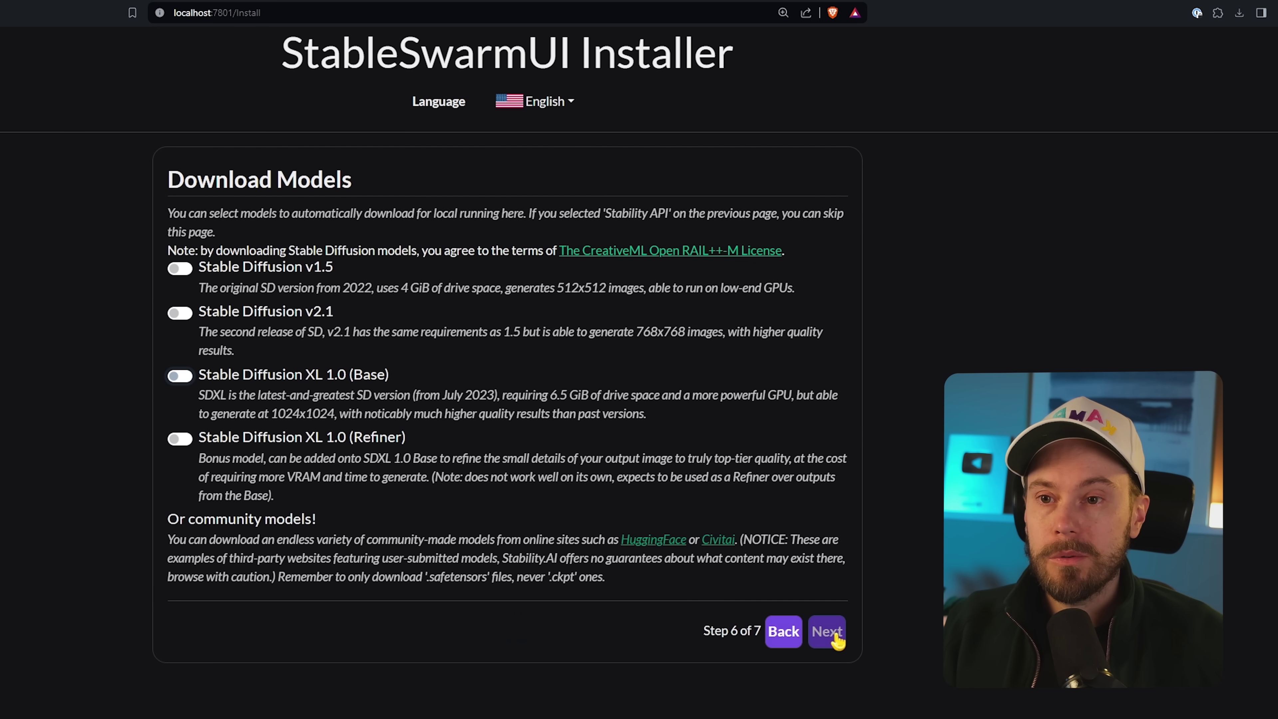
# - Leave every model unselected and confirm 'Yes, I'm sure (Install Now)'
pyautogui.click(833, 636)
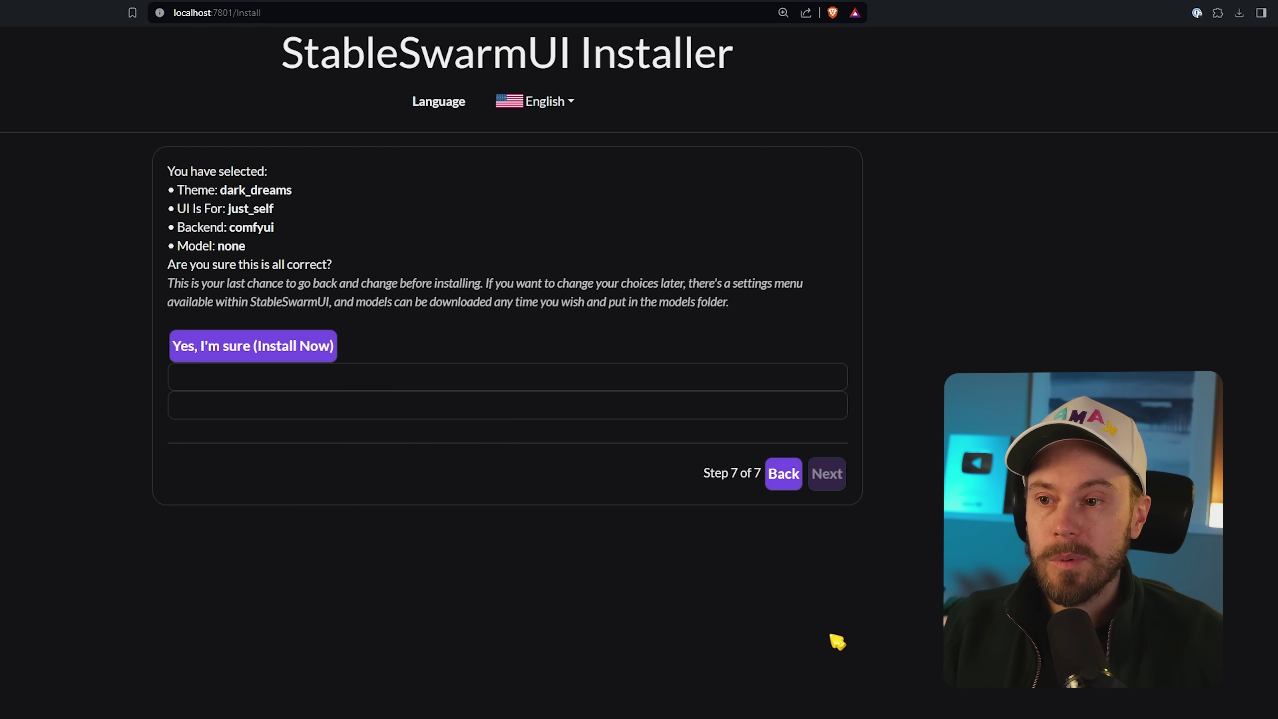
pyautogui.click(261, 352)
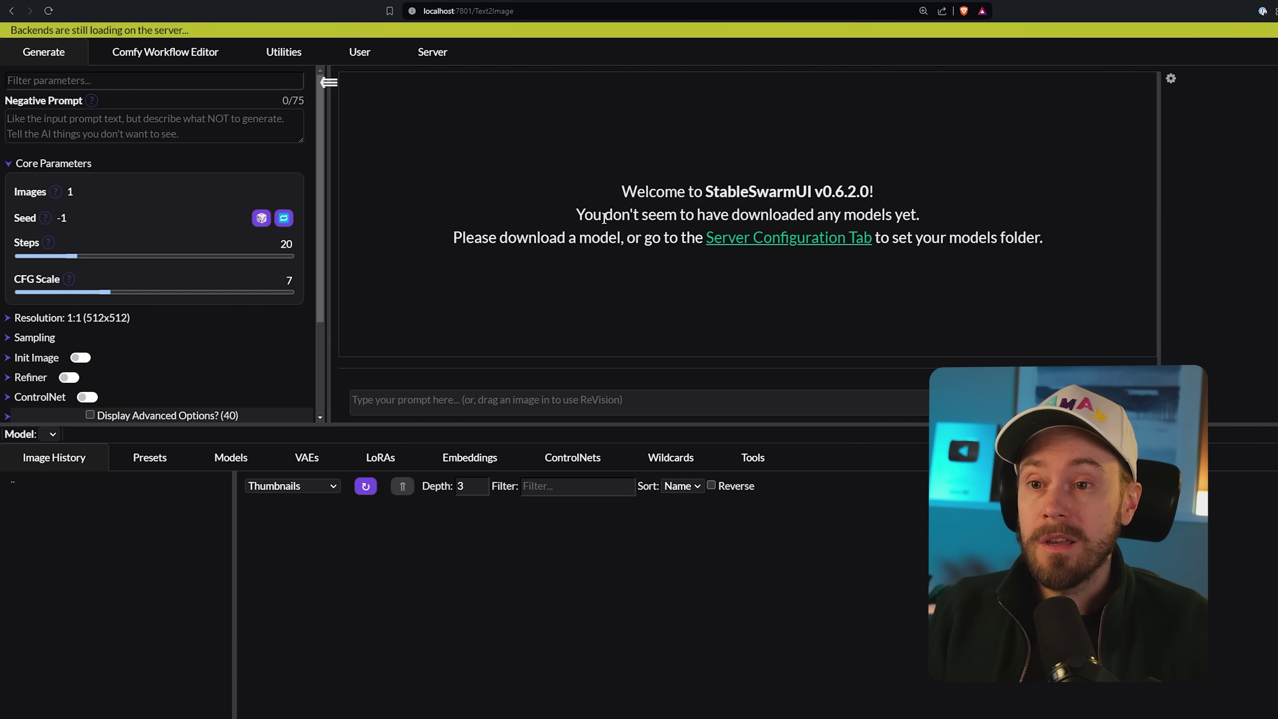
# - Highlight the no-models-downloaded notice and follow its Server Configuration Tab link
pyautogui.moveTo(868, 219); pyautogui.dragTo(921, 217)
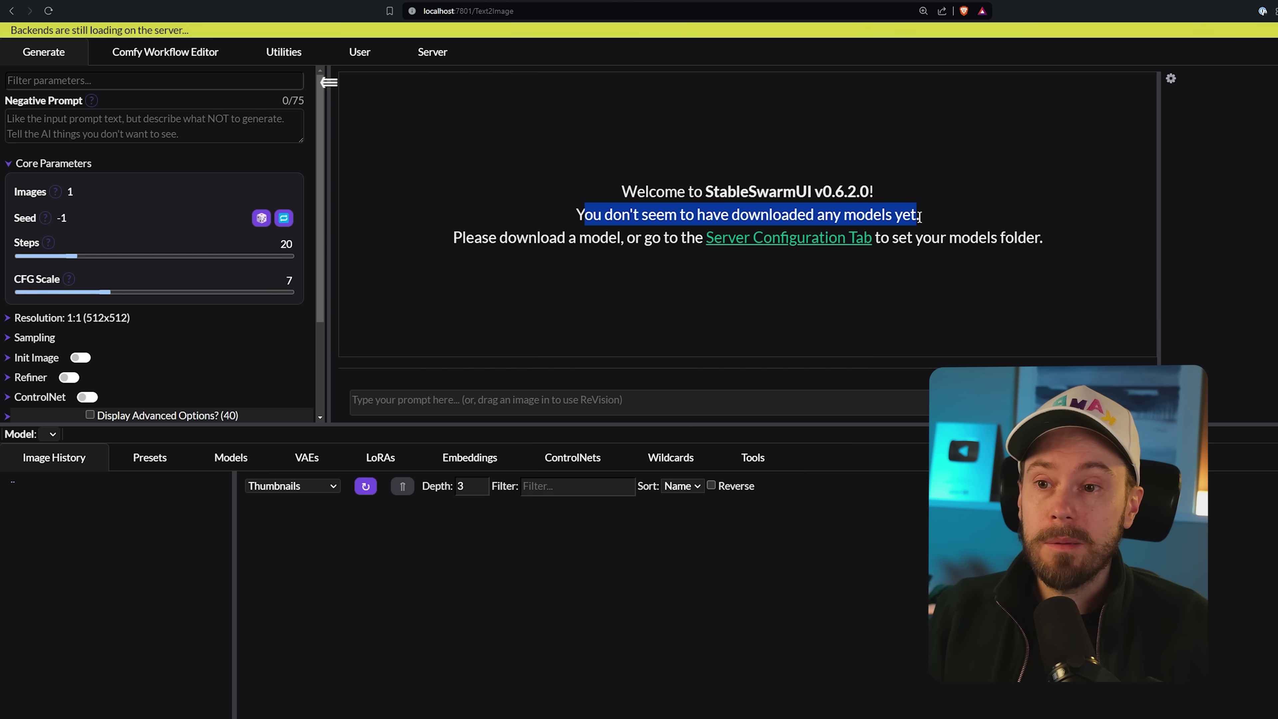
pyautogui.moveTo(576, 214); pyautogui.dragTo(684, 247)
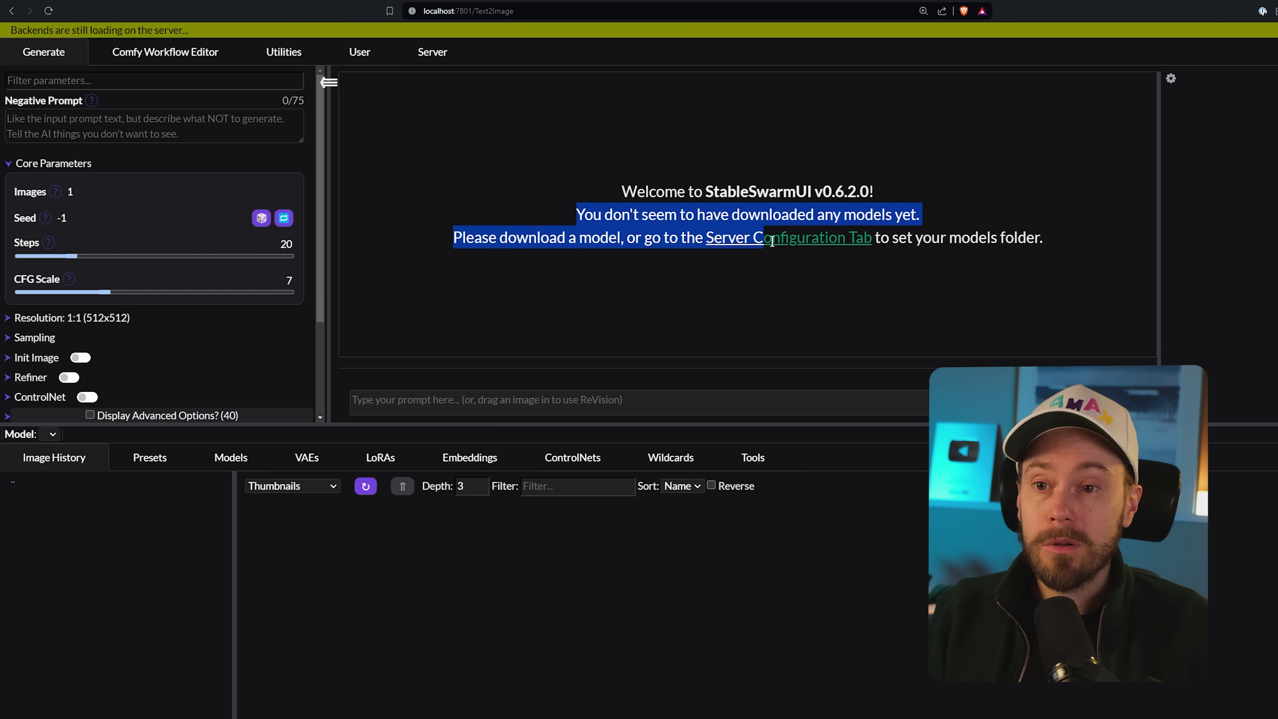
pyautogui.moveTo(772, 241); pyautogui.dragTo(685, 231)
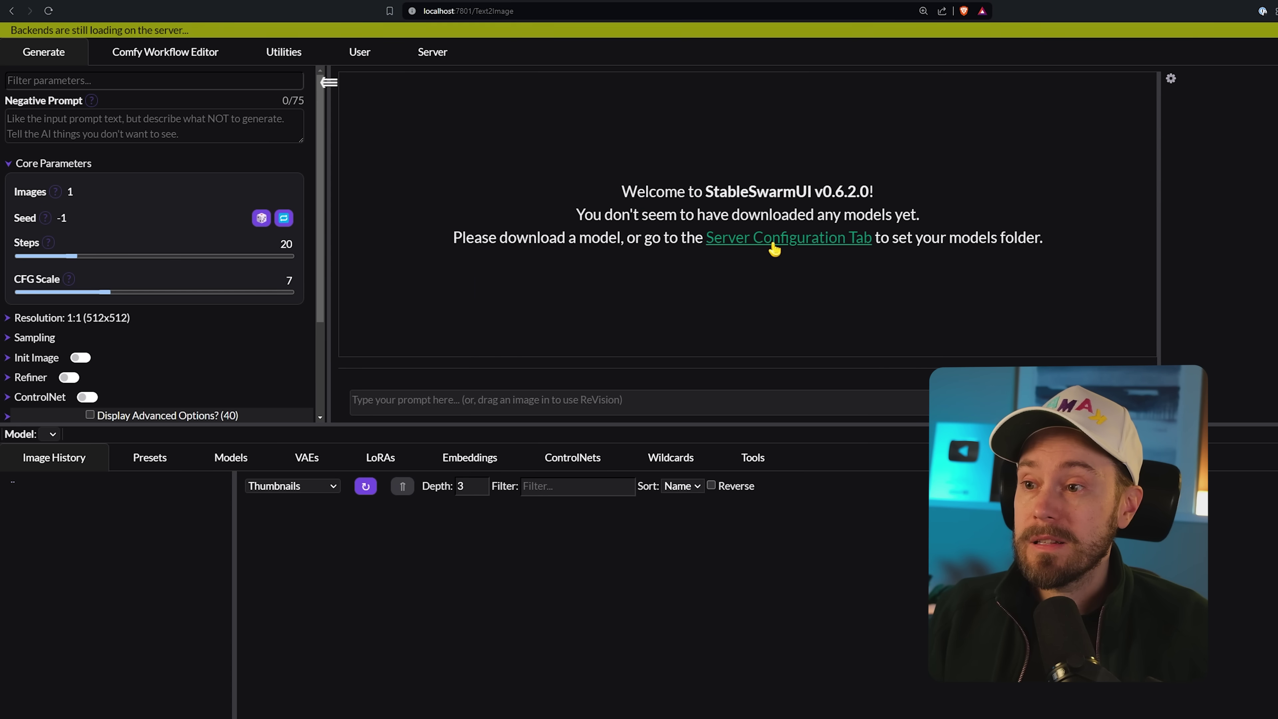
pyautogui.click(775, 241)
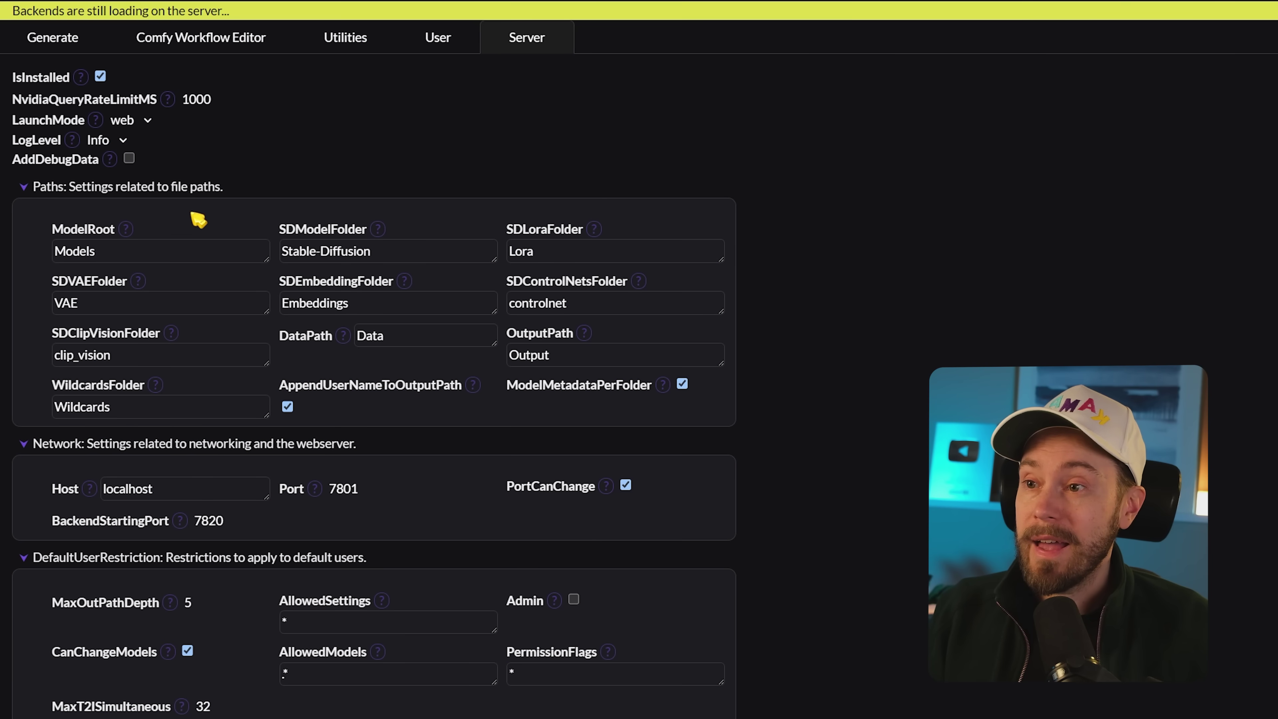
# - Zoom in on the Server settings page and show the SDModelFolder help text
pyautogui.hotkey('ctrl', '+')
pyautogui.hotkey('ctrl', '+')
pyautogui.hotkey('ctrl', '+')
pyautogui.hotkey('ctrl', '+')
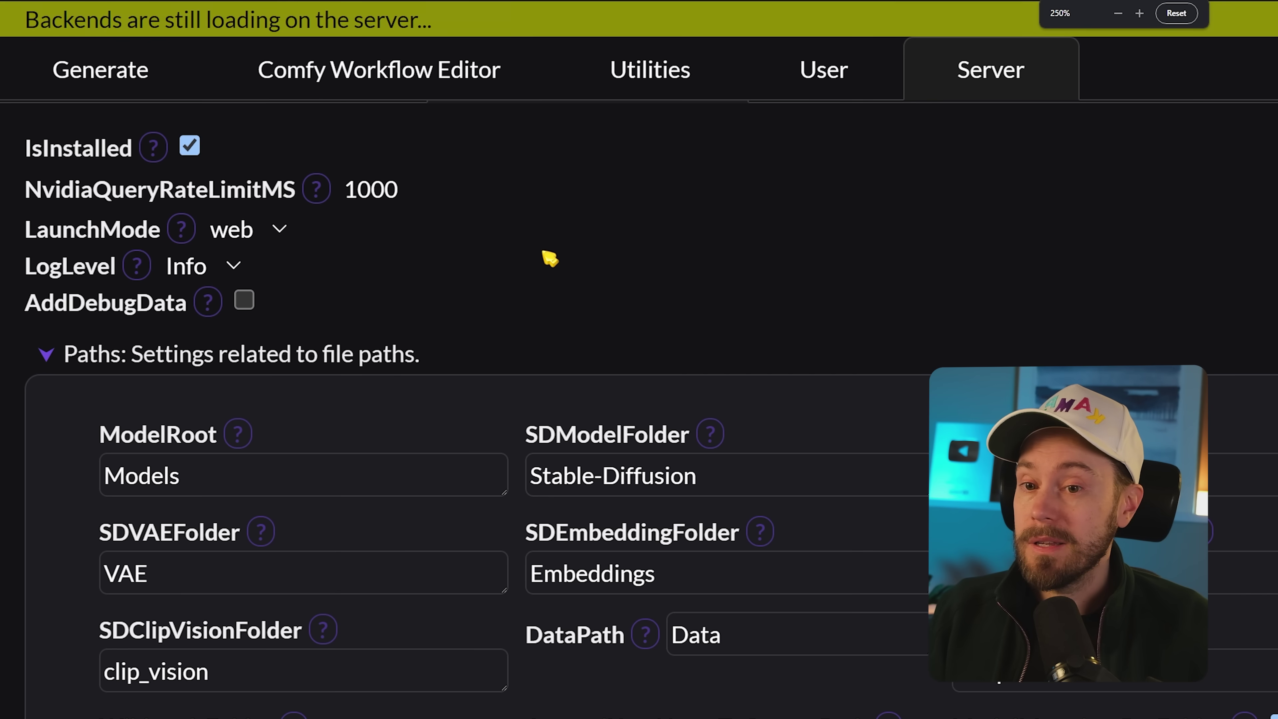
pyautogui.scroll(-2, 550, 258)
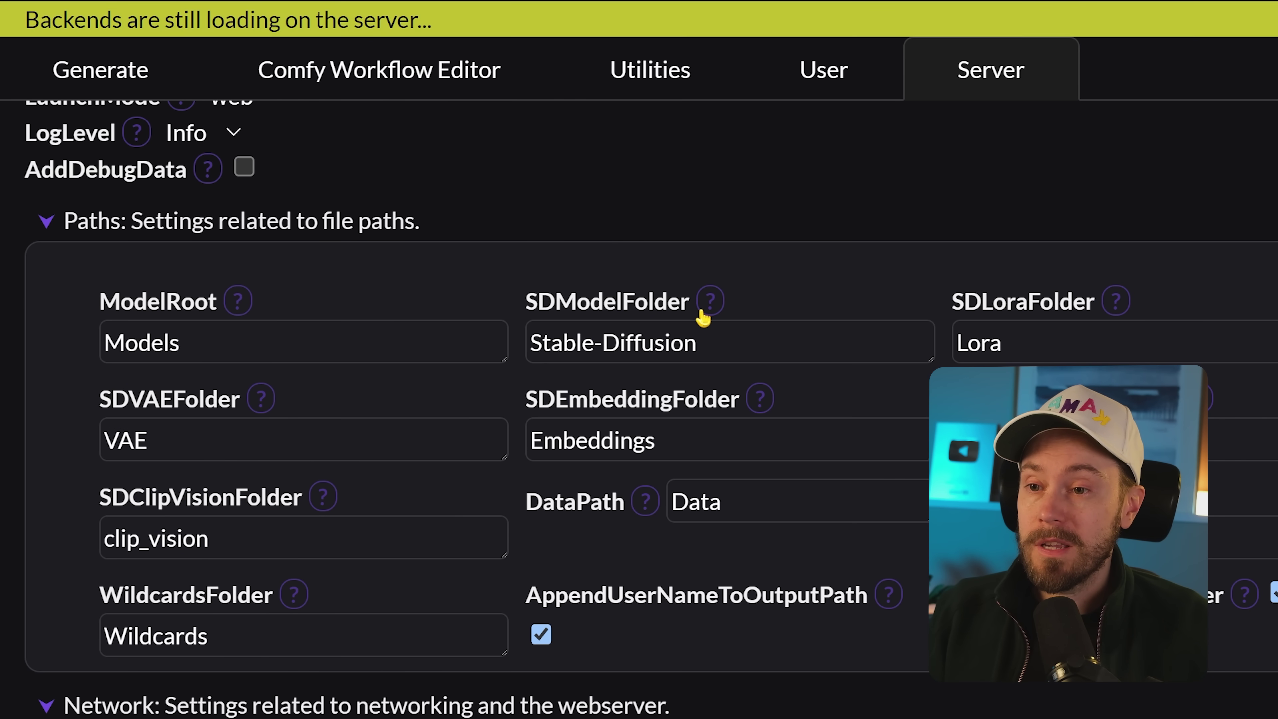
pyautogui.moveTo(712, 307)
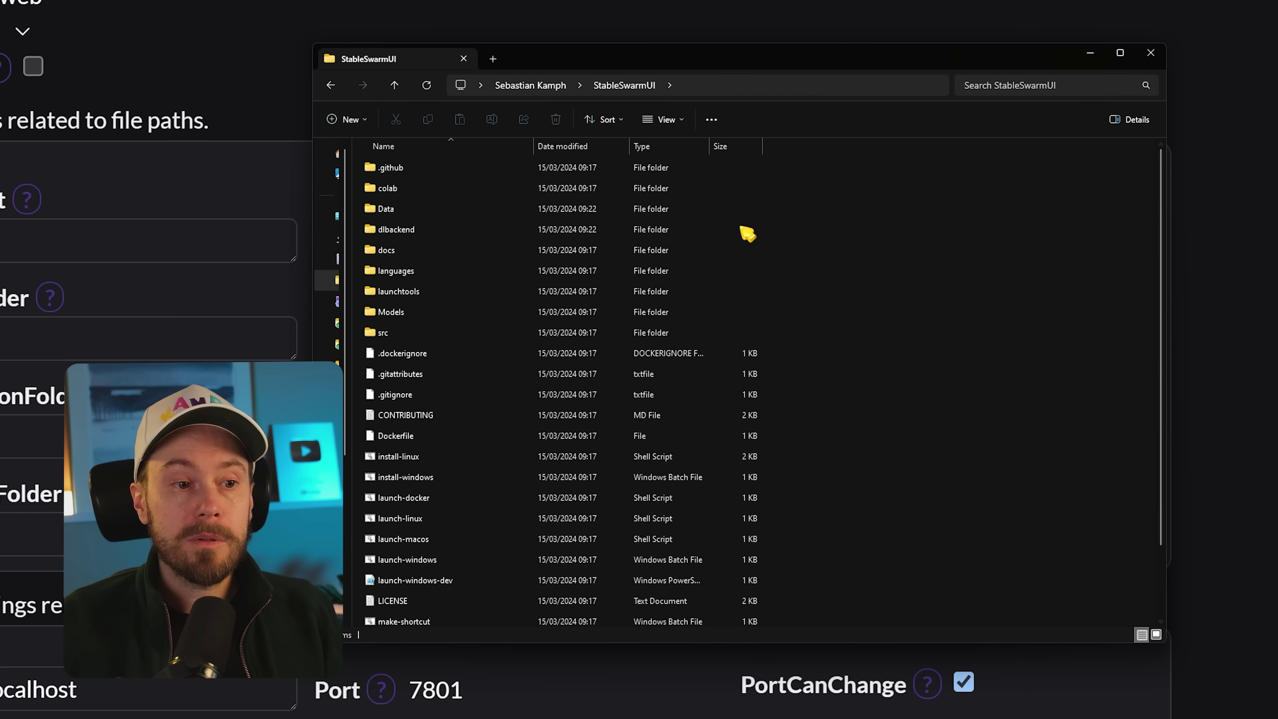
# - Open the Models folder, select Stable-Diffusion, and place the Explorer window beside the path settings
pyautogui.scroll(-2, 951, 294)
pyautogui.scroll(2, 931, 303)
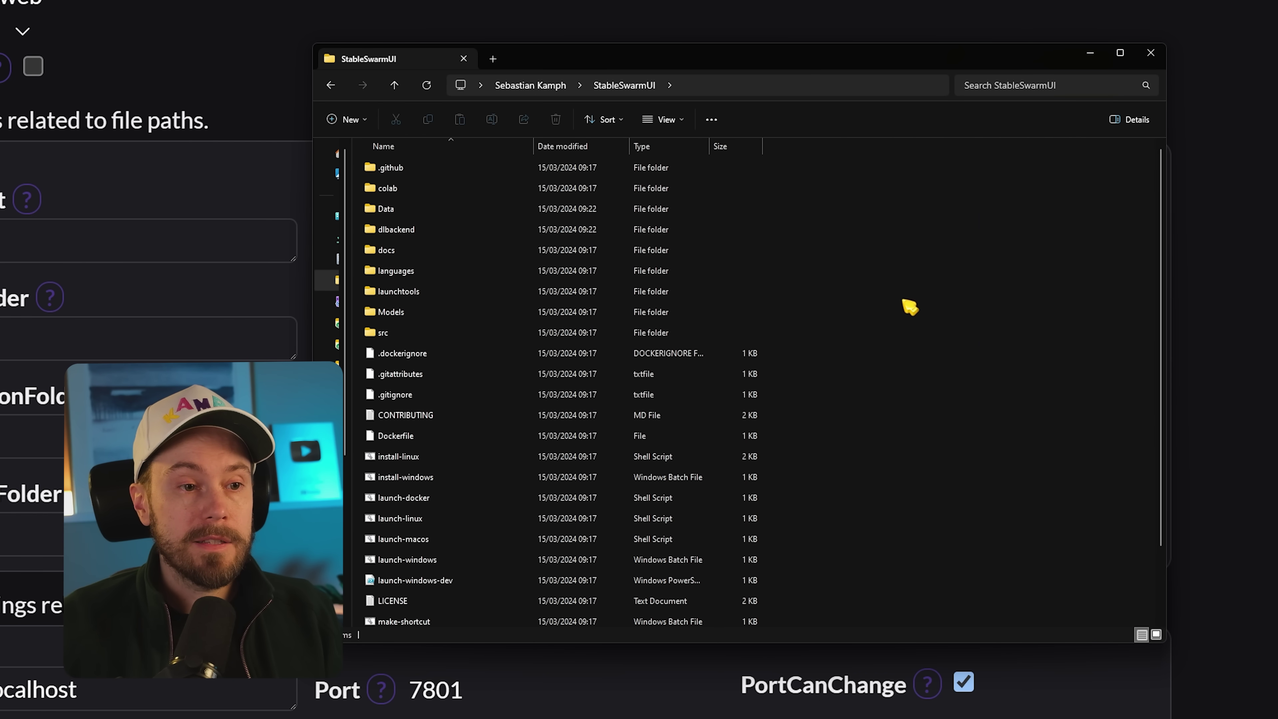
pyautogui.doubleClick(398, 314)
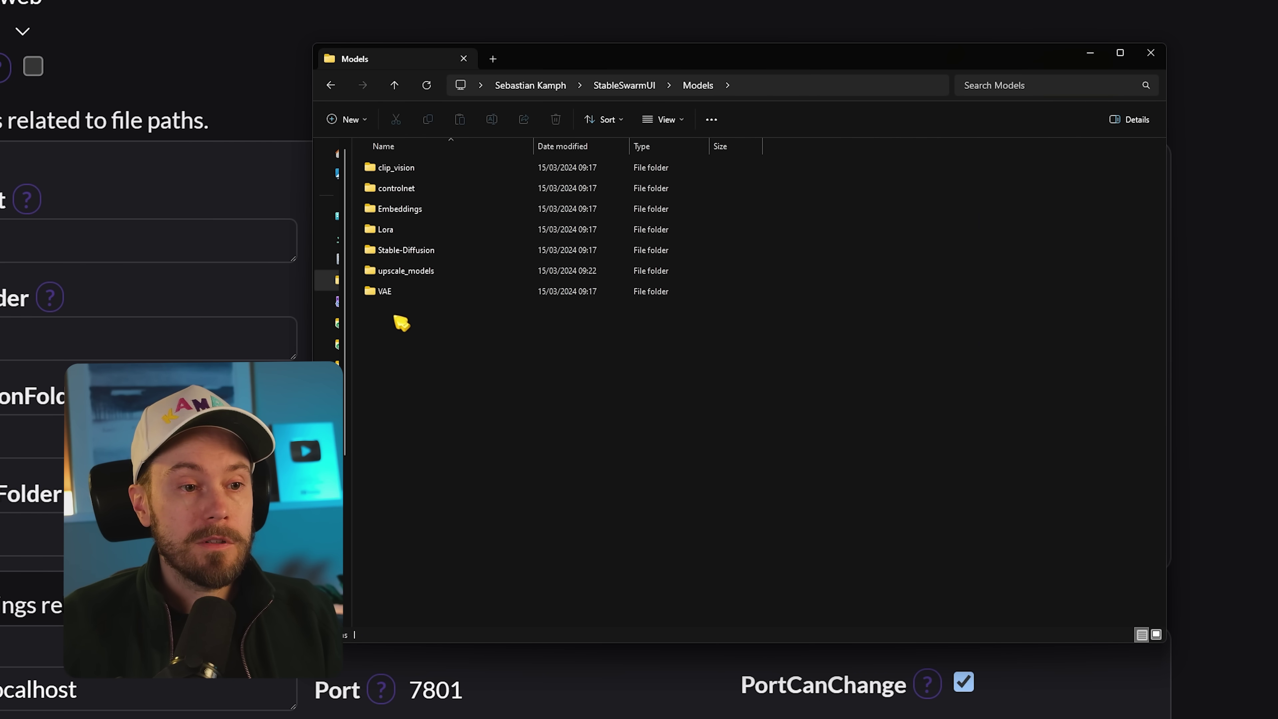
pyautogui.click(408, 256)
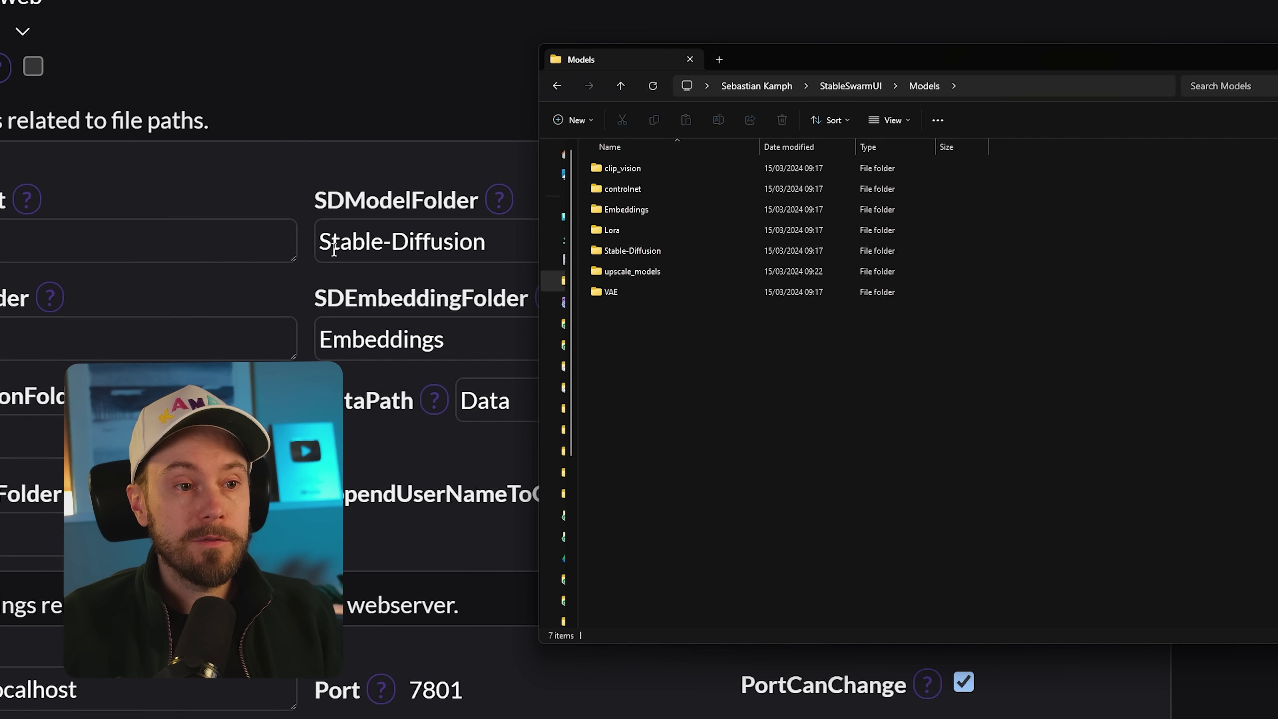
pyautogui.moveTo(810, 64); pyautogui.dragTo(634, 75)
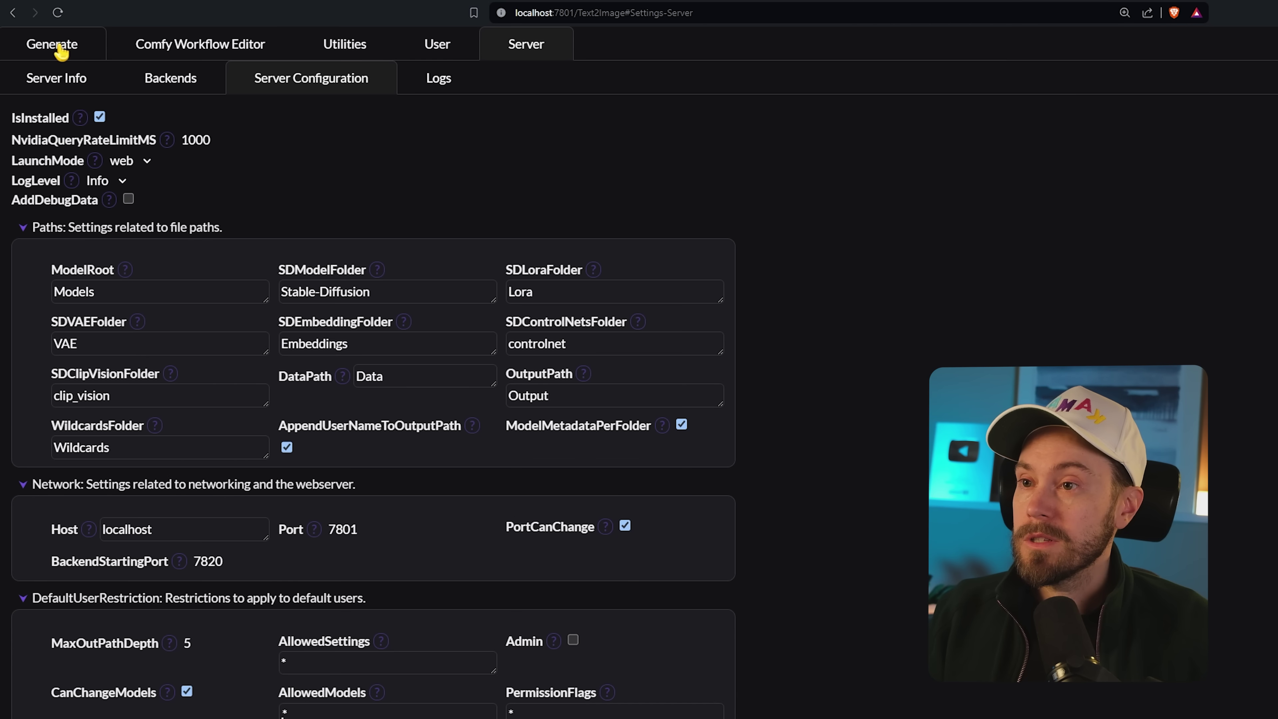
# - Return to the Generate tab, which still shows the no-models-downloaded welcome message
pyautogui.click(54, 45)
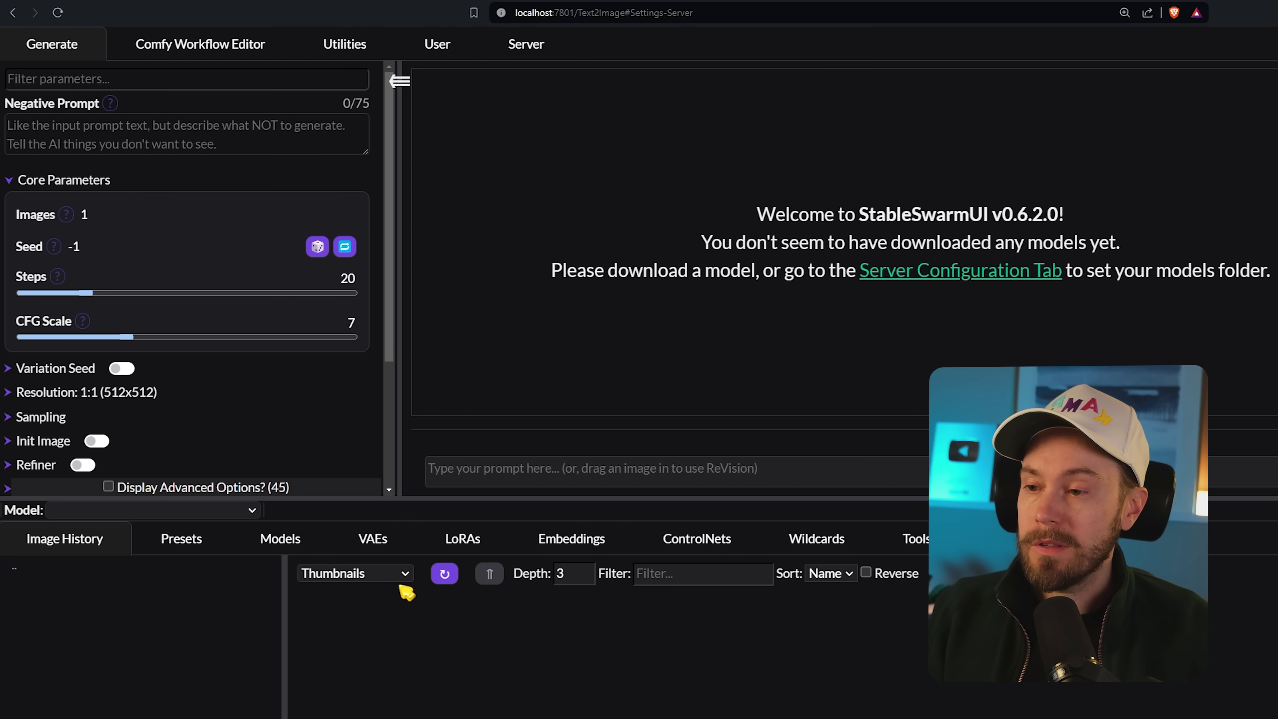
# - Generate four 512x512 'cat in a hat' images with the epicrealism_naturalSin.safetensors model
pyautogui.click(257, 512)
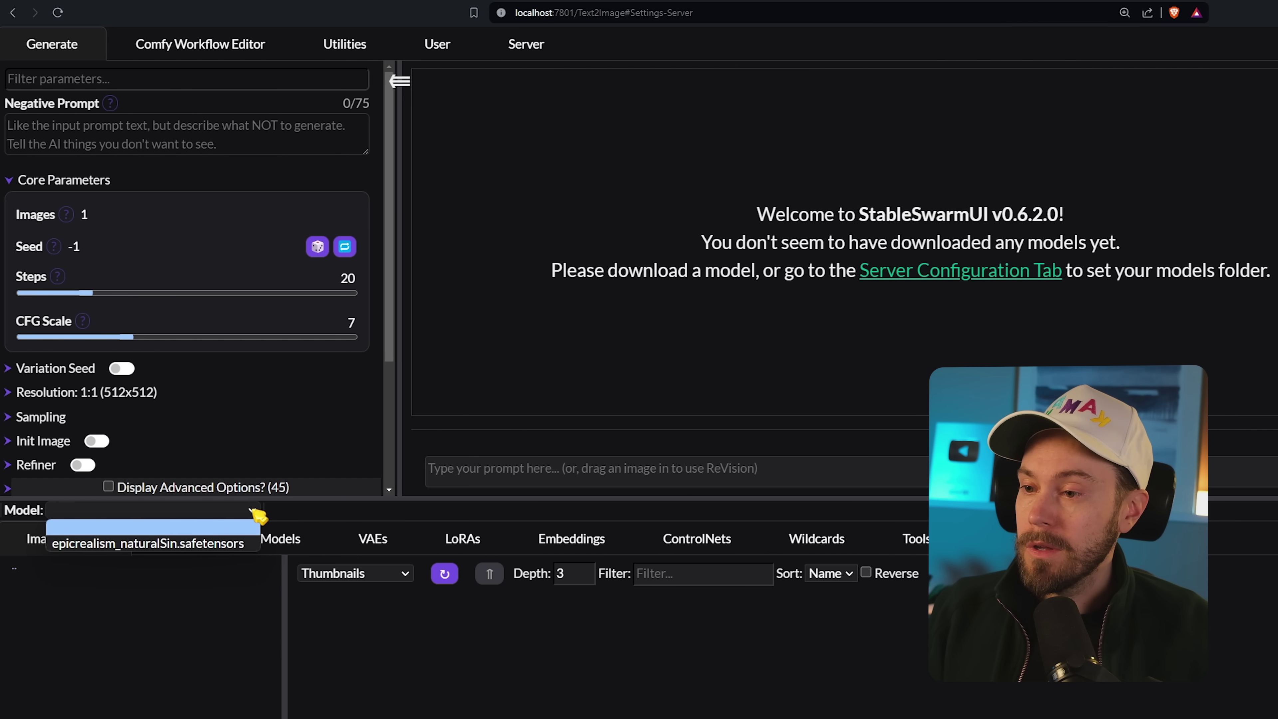
pyautogui.click(168, 544)
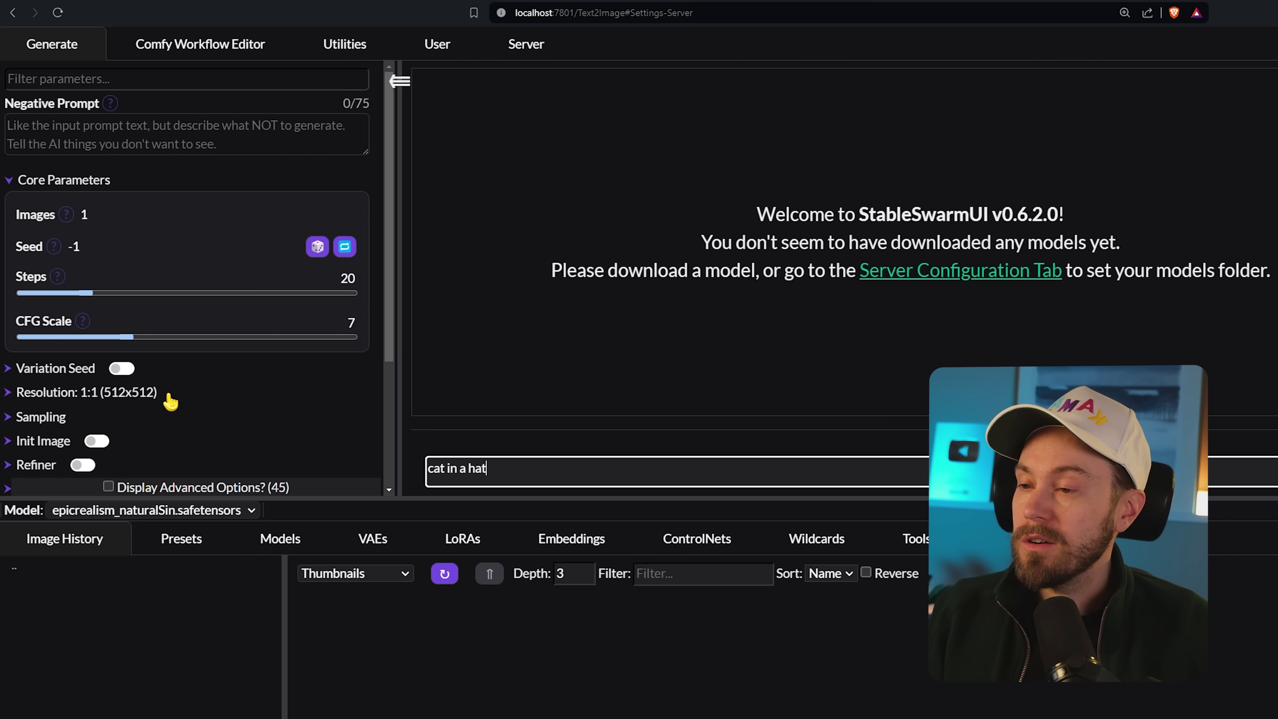
pyautogui.click(147, 397)
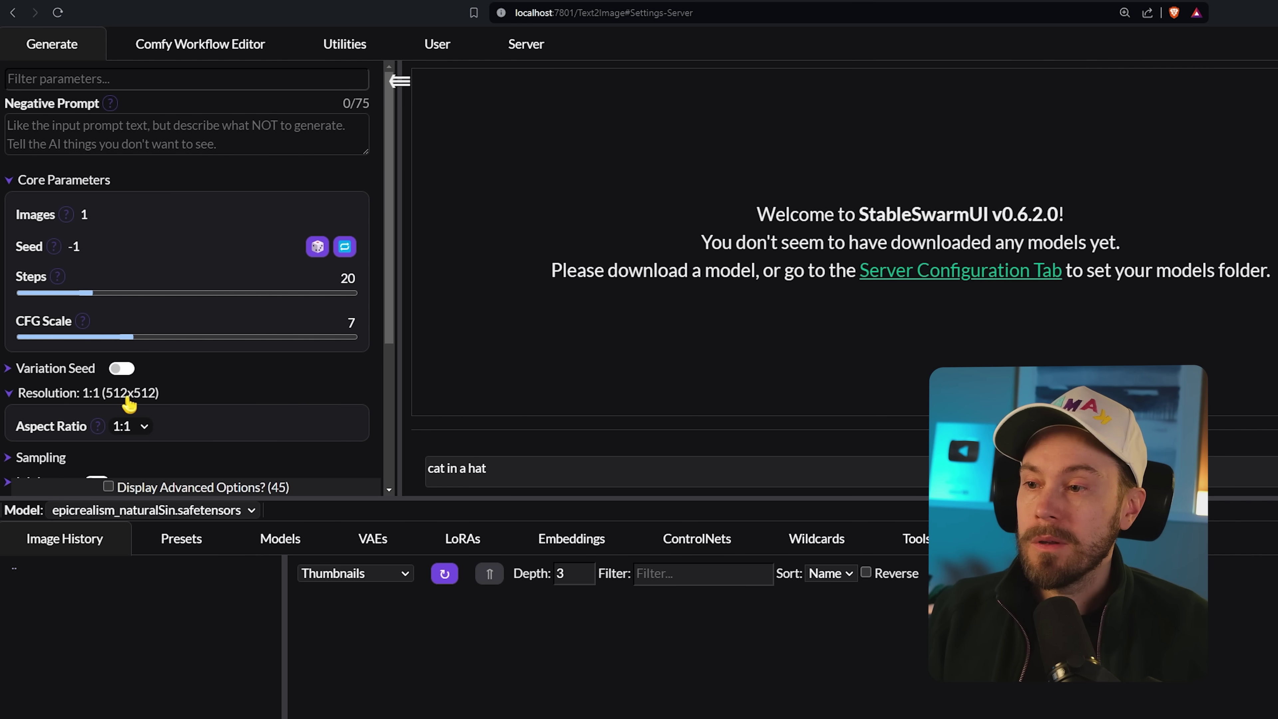
pyautogui.click(121, 397)
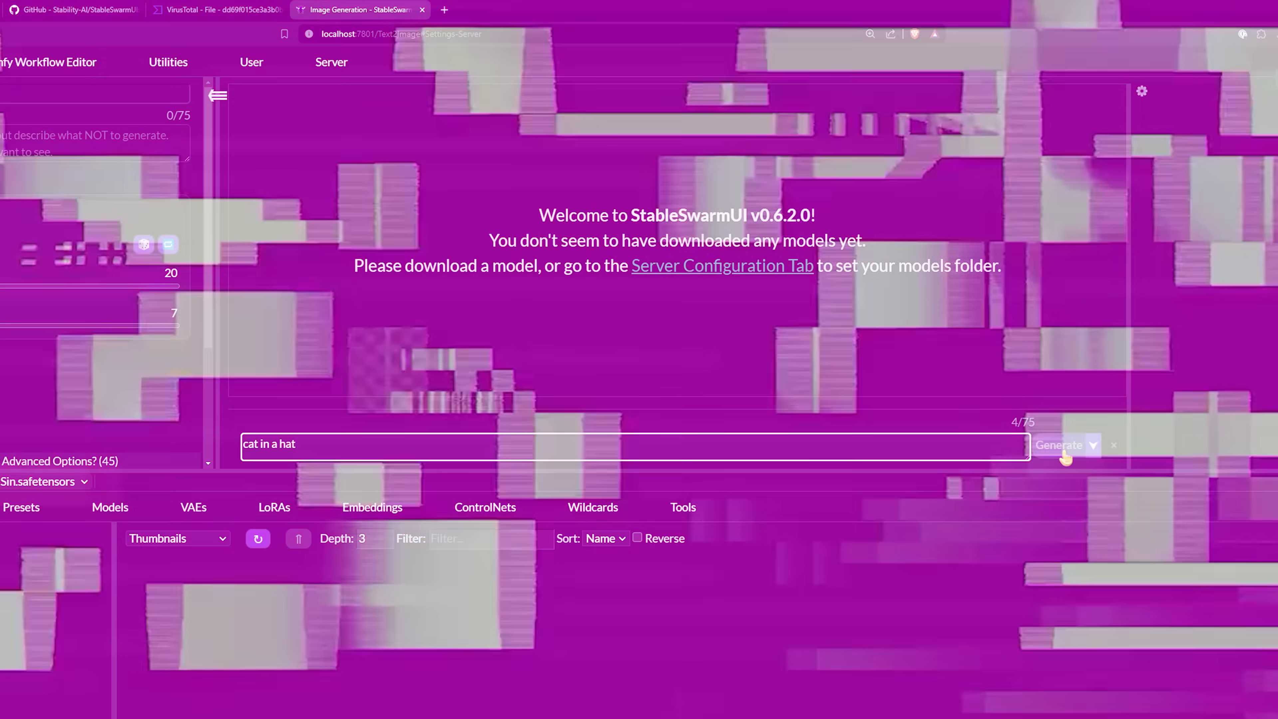
pyautogui.click(1064, 448)
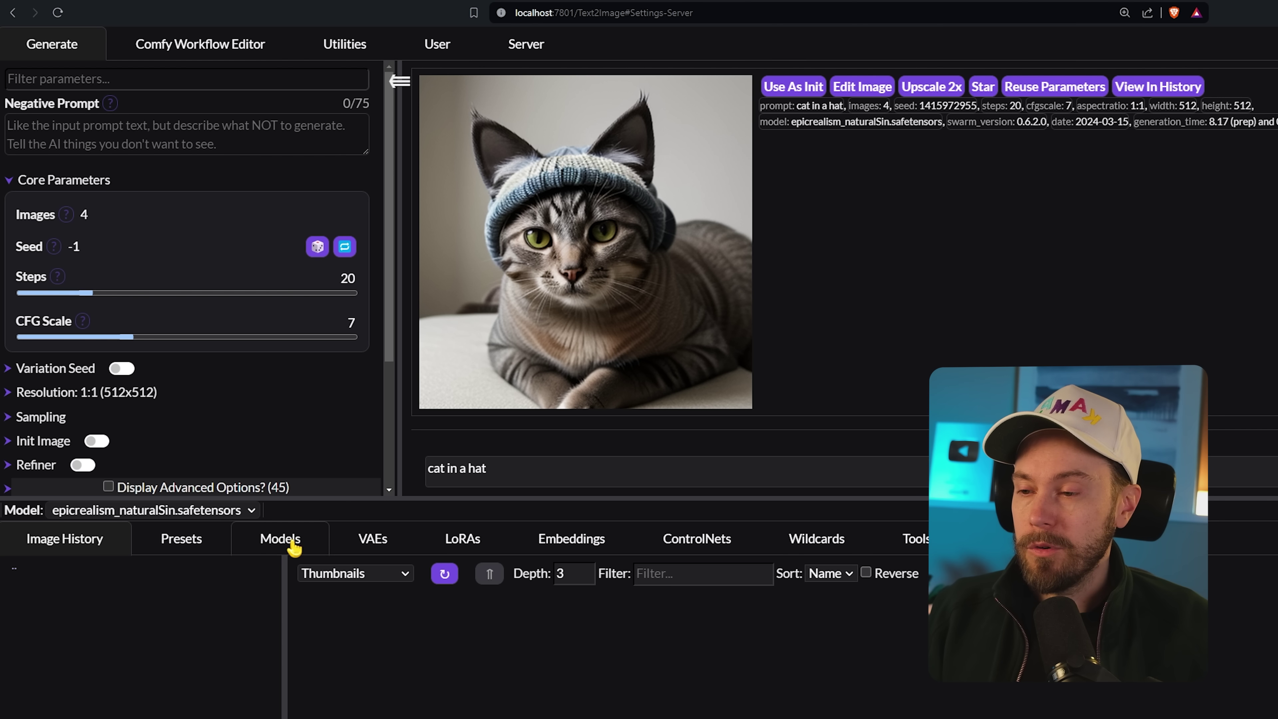
# - Browse the Models, VAEs and LoRAs lists, then enable ControlNet to reveal its settings
pyautogui.click(295, 546)
pyautogui.click(384, 542)
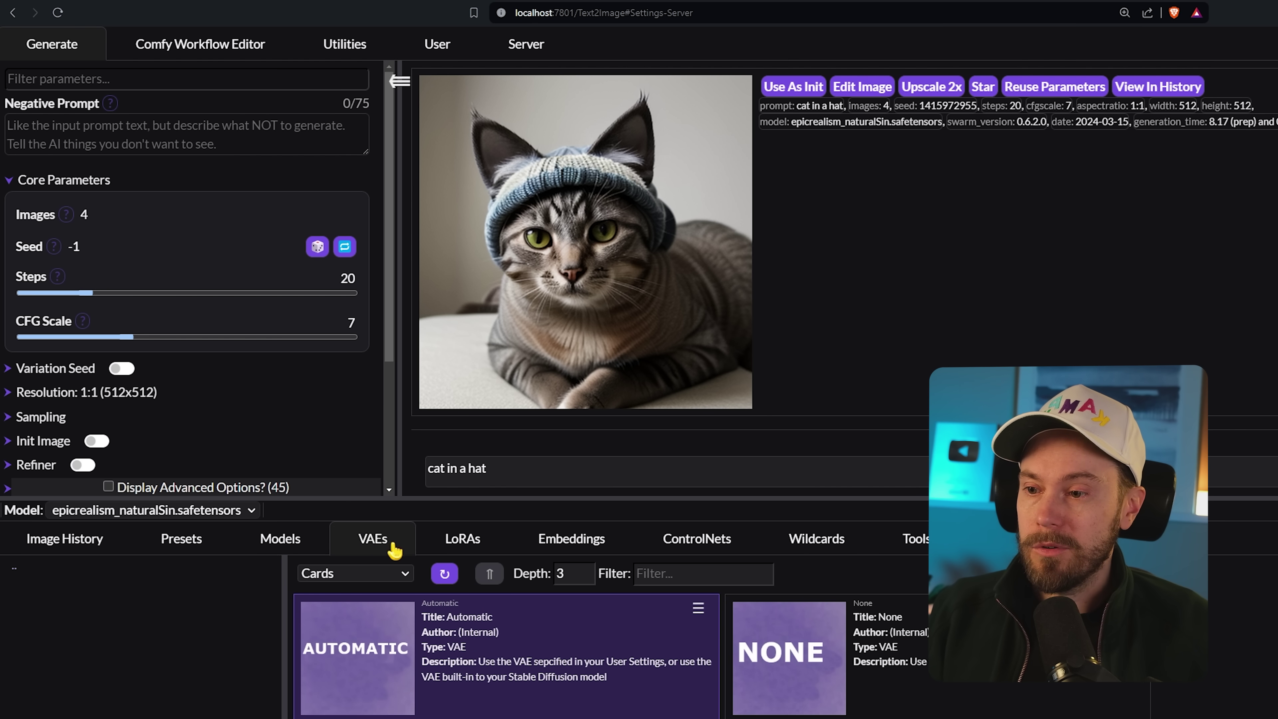
pyautogui.click(479, 542)
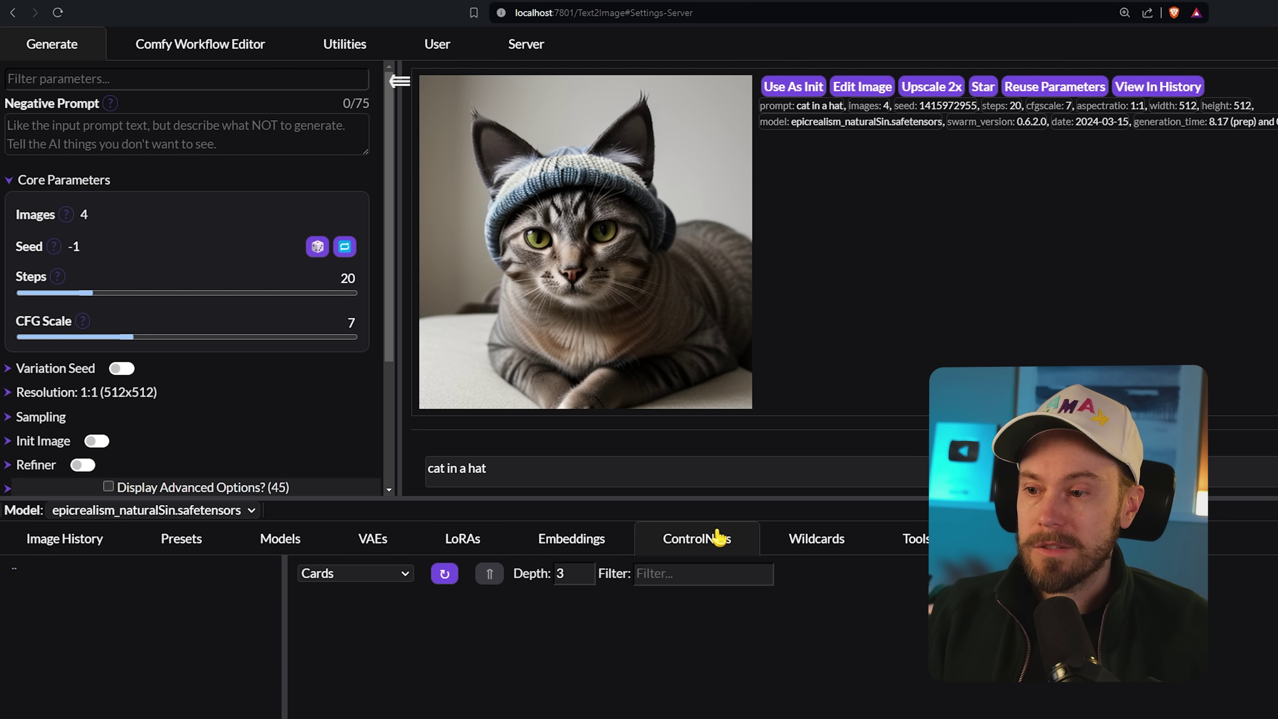
pyautogui.scroll(-3, 67, 204)
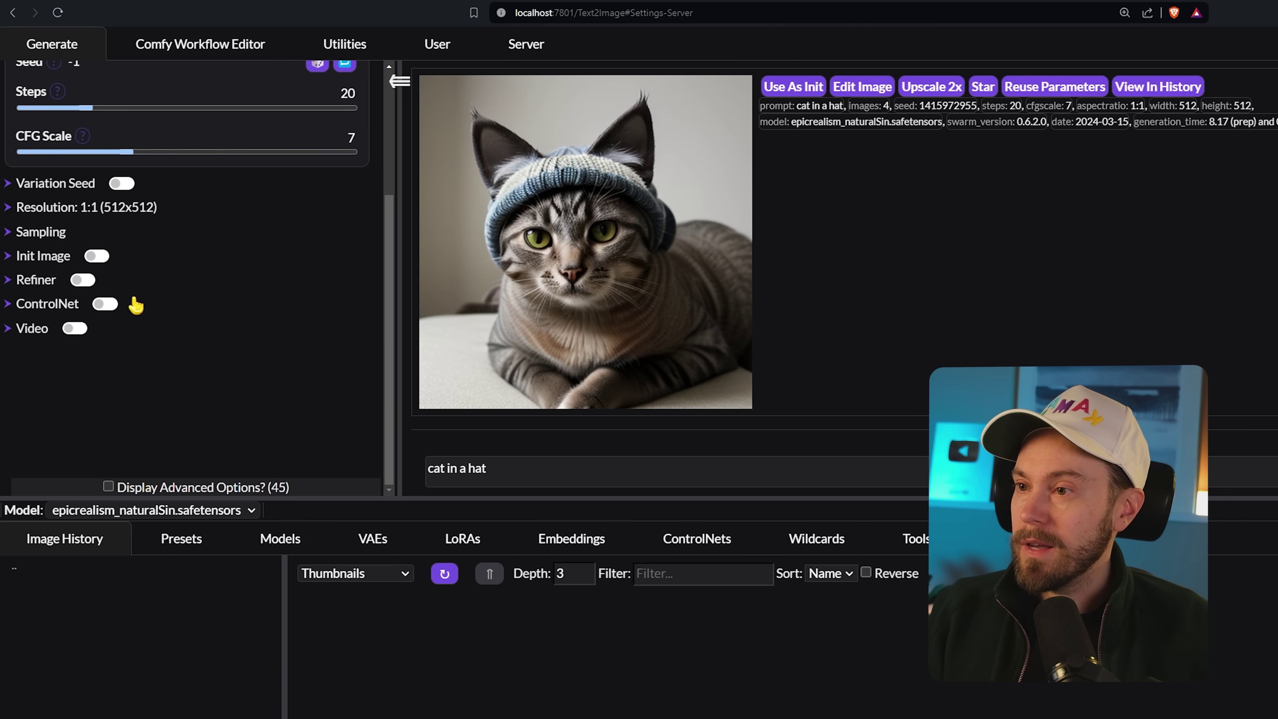
pyautogui.click(17, 305)
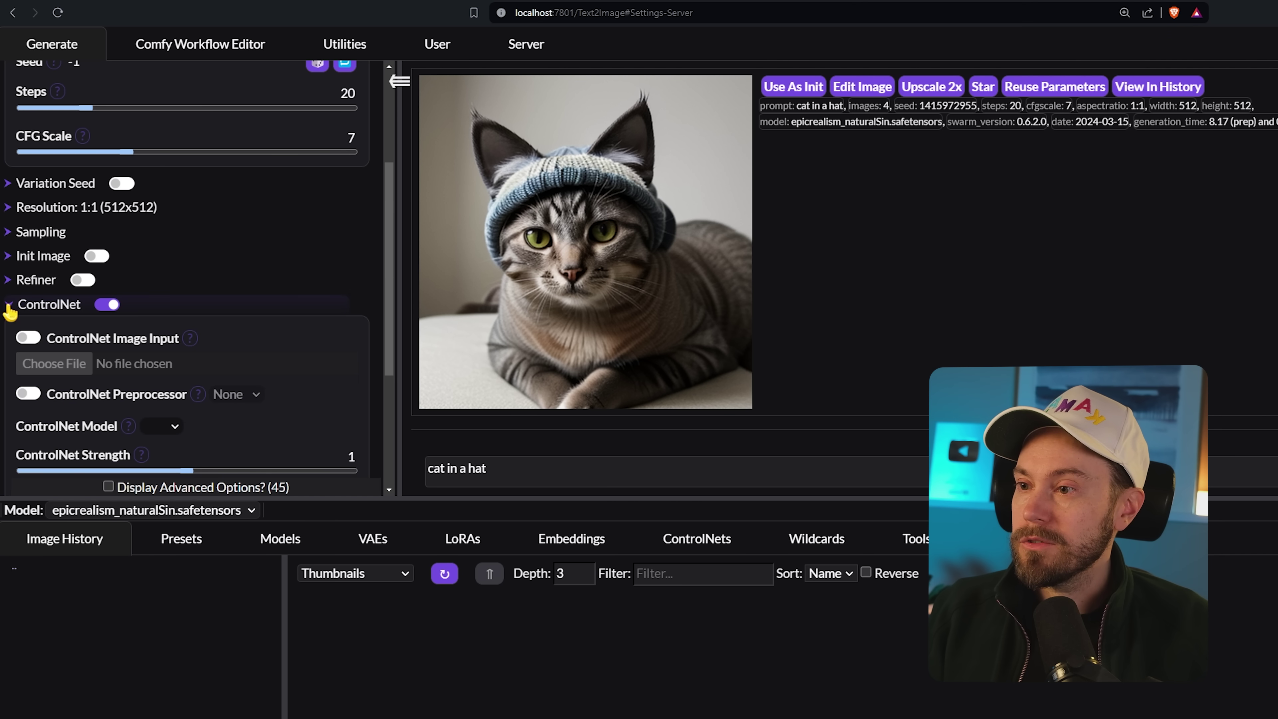
pyautogui.moveTo(395, 286); pyautogui.dragTo(401, 341)
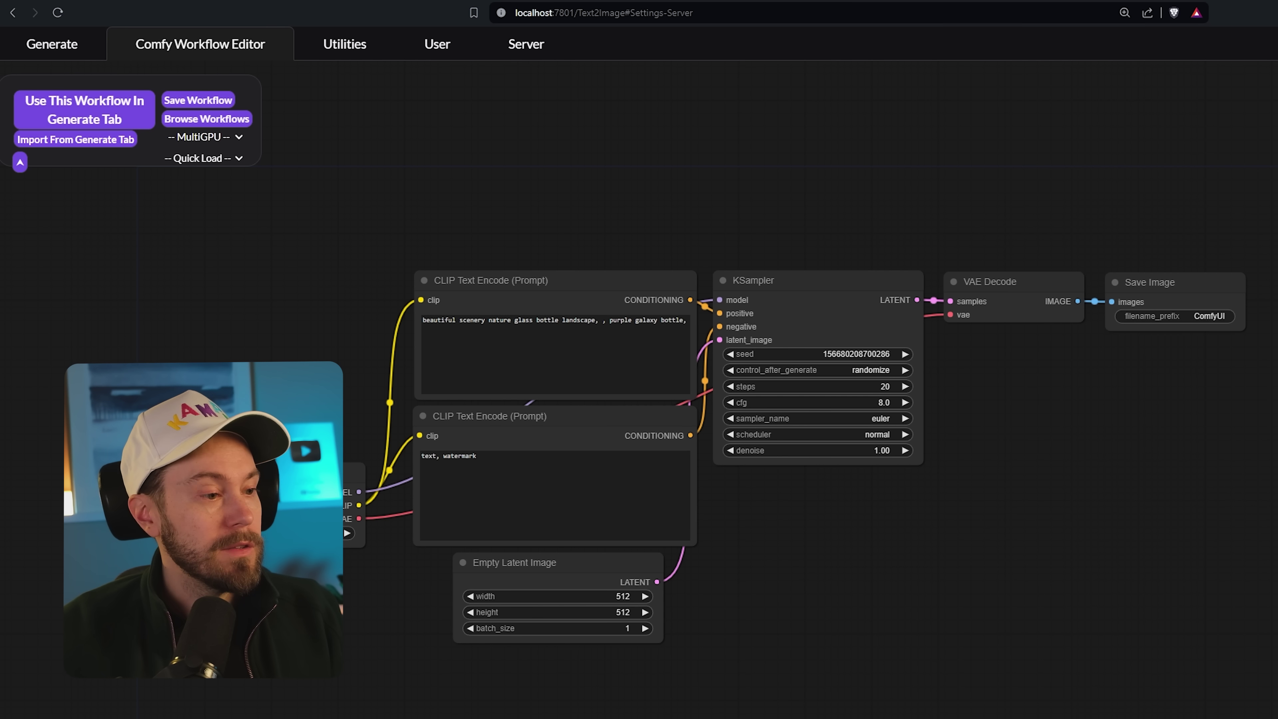
# - Navigate through dlbackend, comfy and ComfyUI into the custom_nodes folder
pyautogui.hotkey('alt', 'Tab')
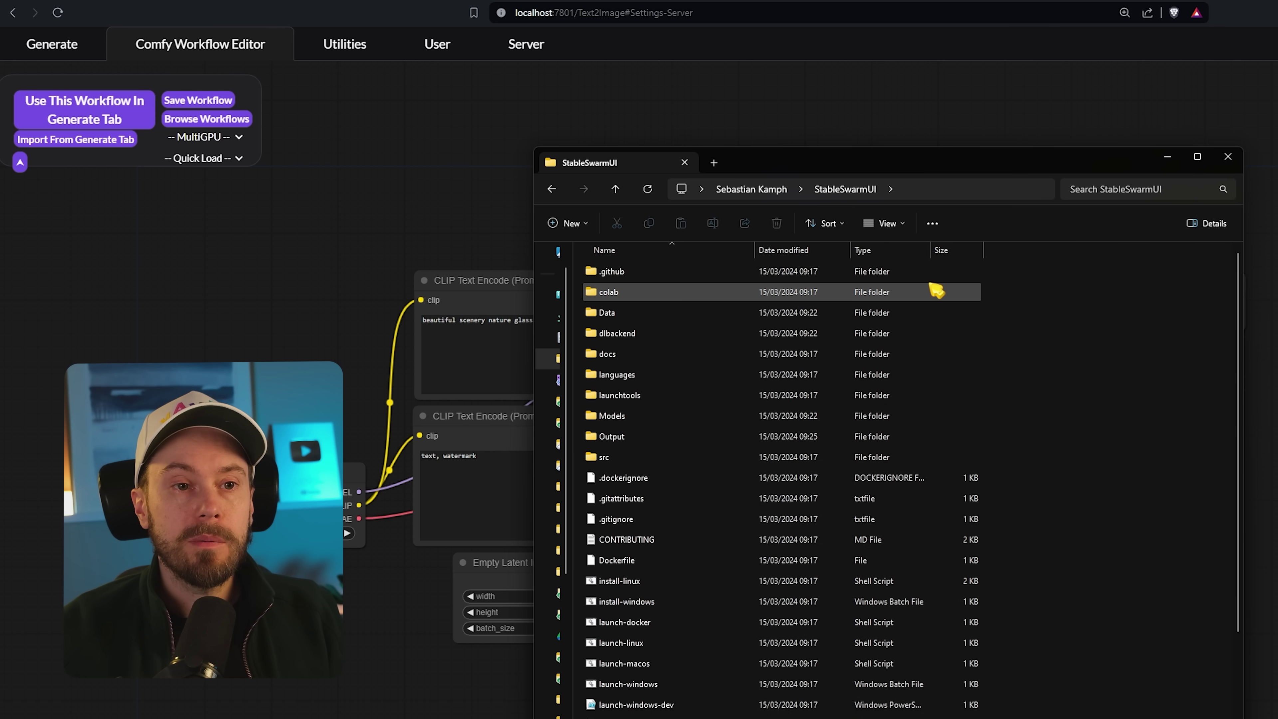
pyautogui.doubleClick(622, 333)
pyautogui.doubleClick(645, 275)
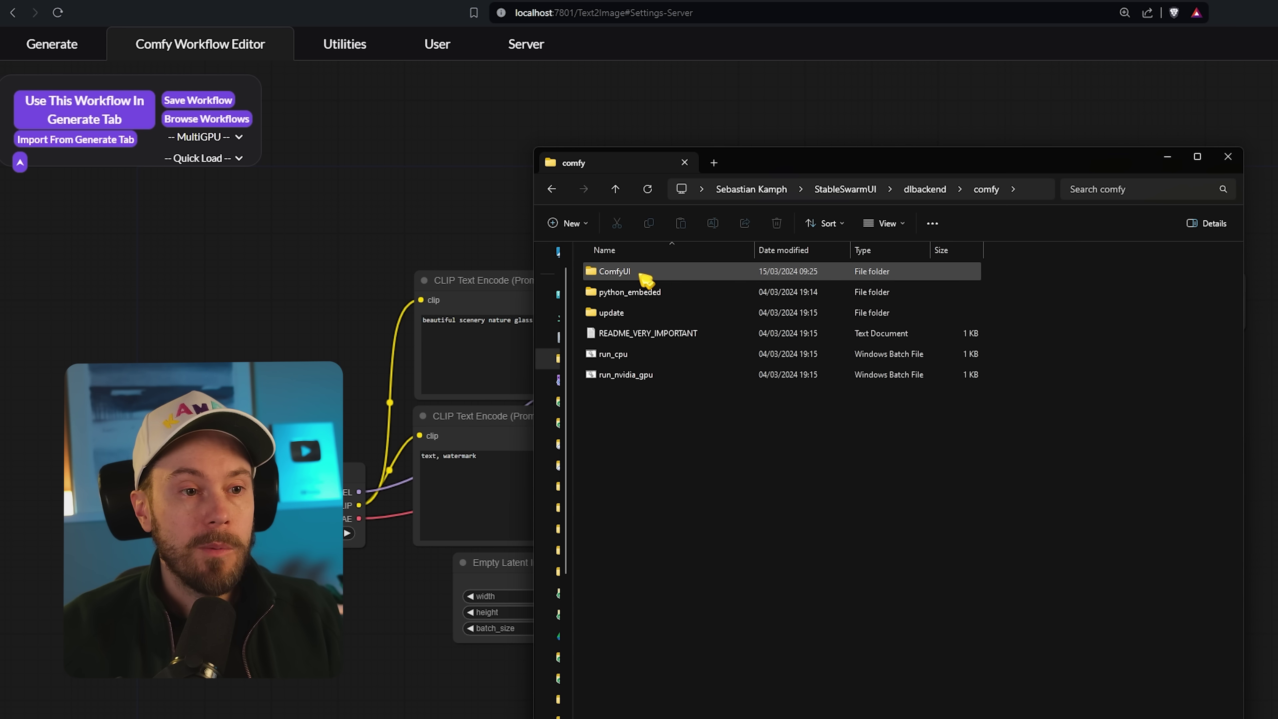
pyautogui.doubleClick(645, 274)
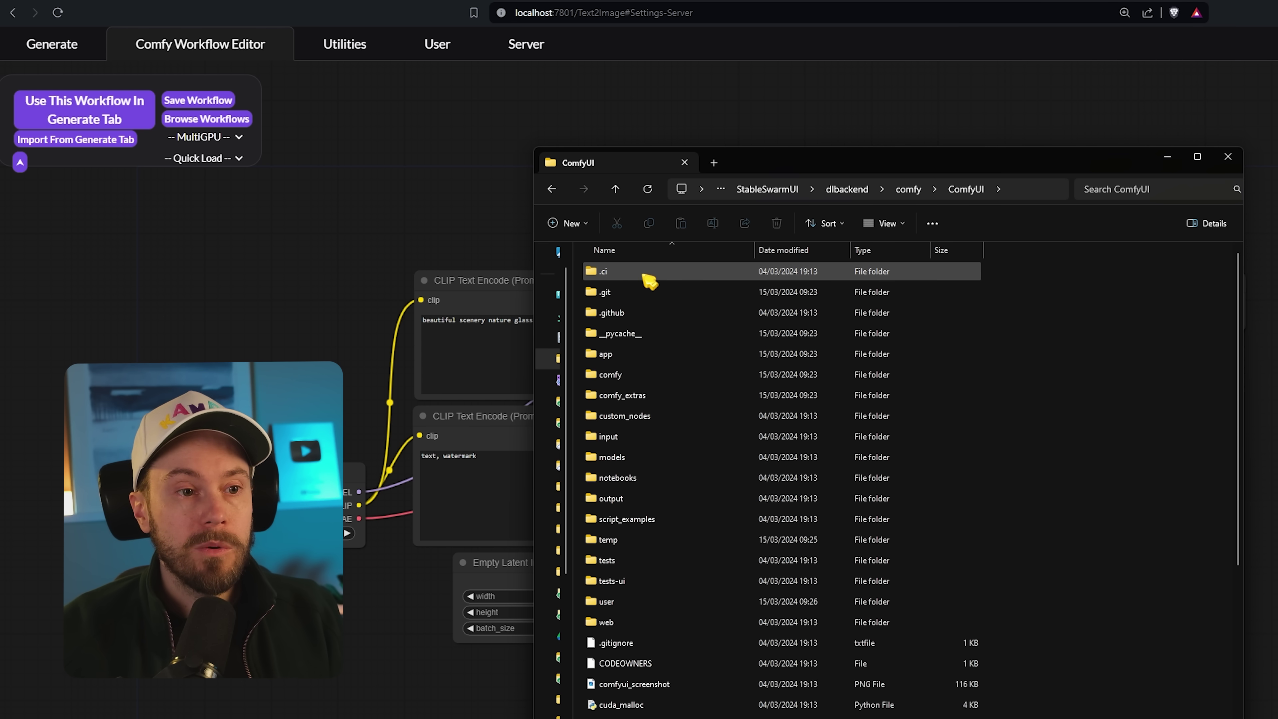
pyautogui.doubleClick(652, 426)
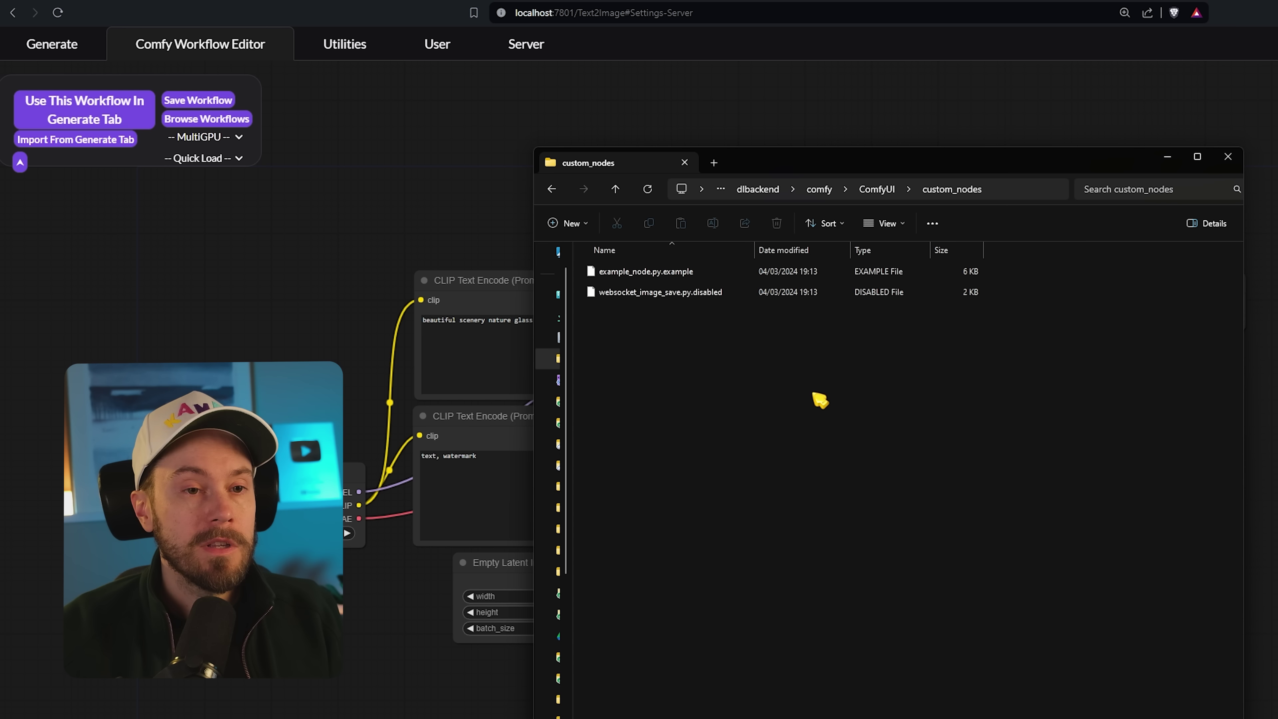
# - Open a Command Prompt in custom_nodes by entering 'cmd' in the folder path
pyautogui.click(1022, 192)
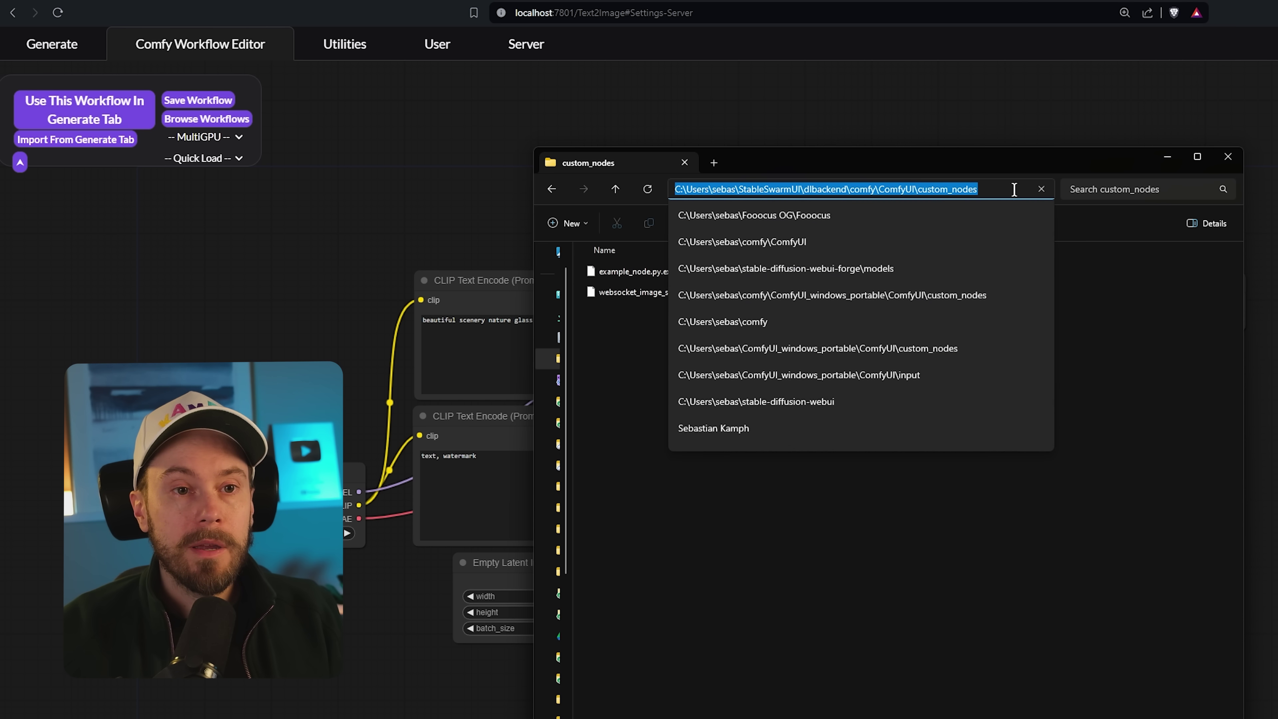
pyautogui.write('cmd')
pyautogui.press('Return')
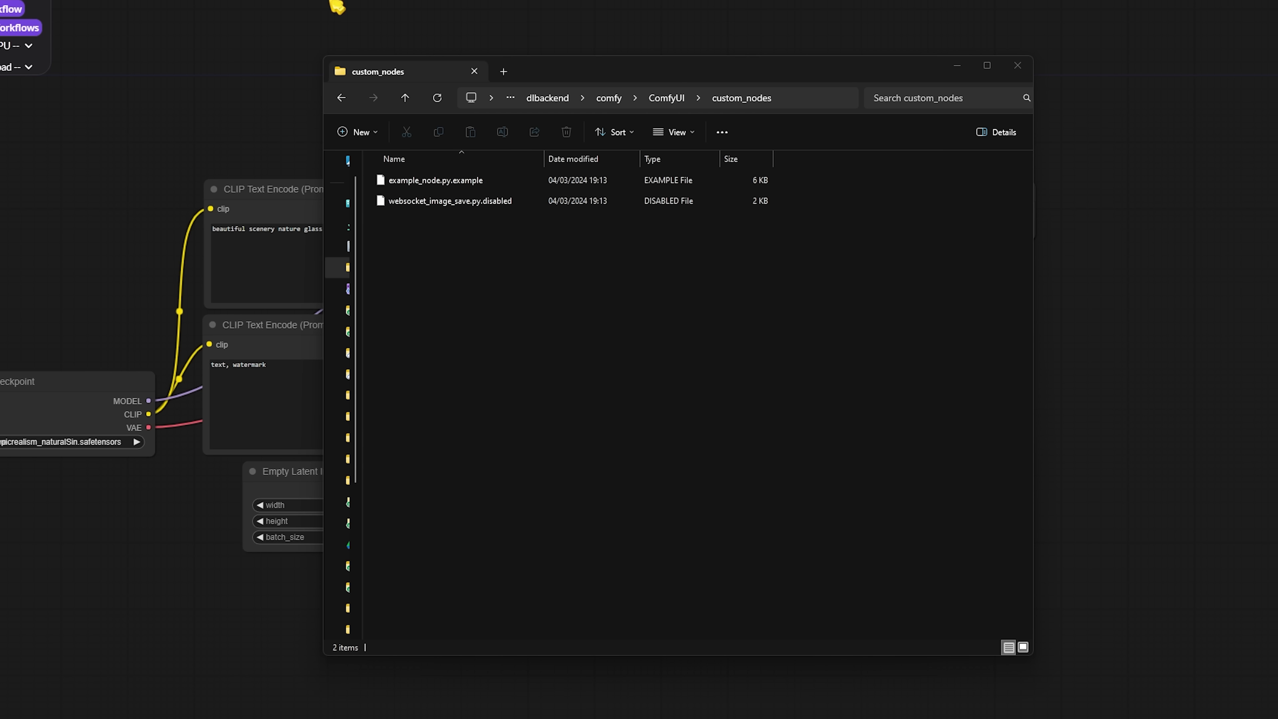
pyautogui.moveTo(522, 134); pyautogui.dragTo(603, 192)
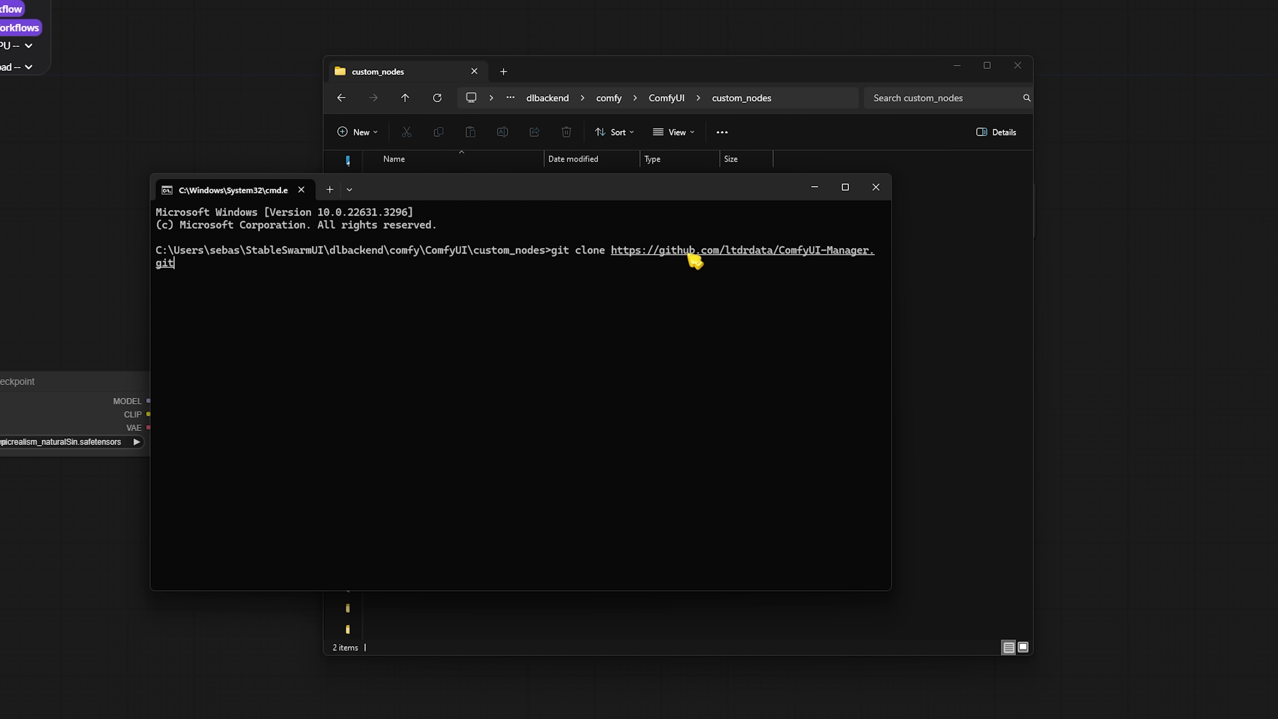
# - Widen the command prompt and check the git clone command against the ComfyUI-Manager GitHub README
pyautogui.moveTo(894, 256); pyautogui.dragTo(1092, 256)
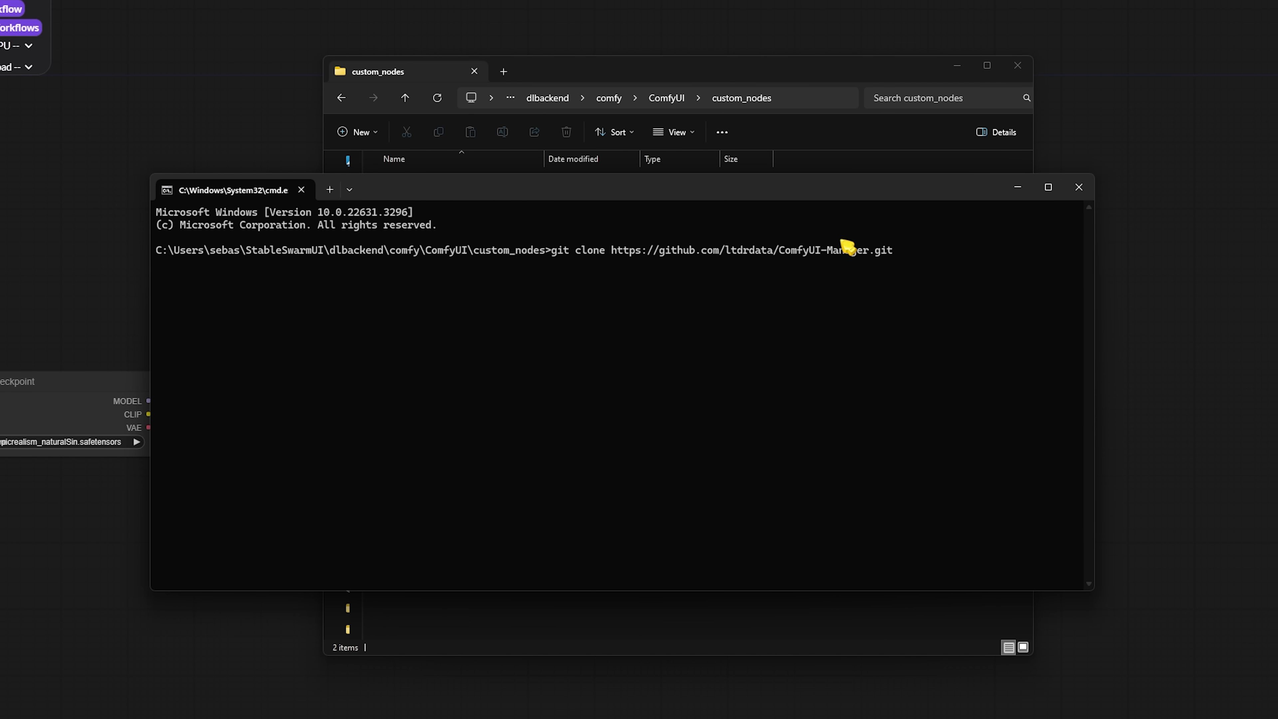
pyautogui.click(247, 16)
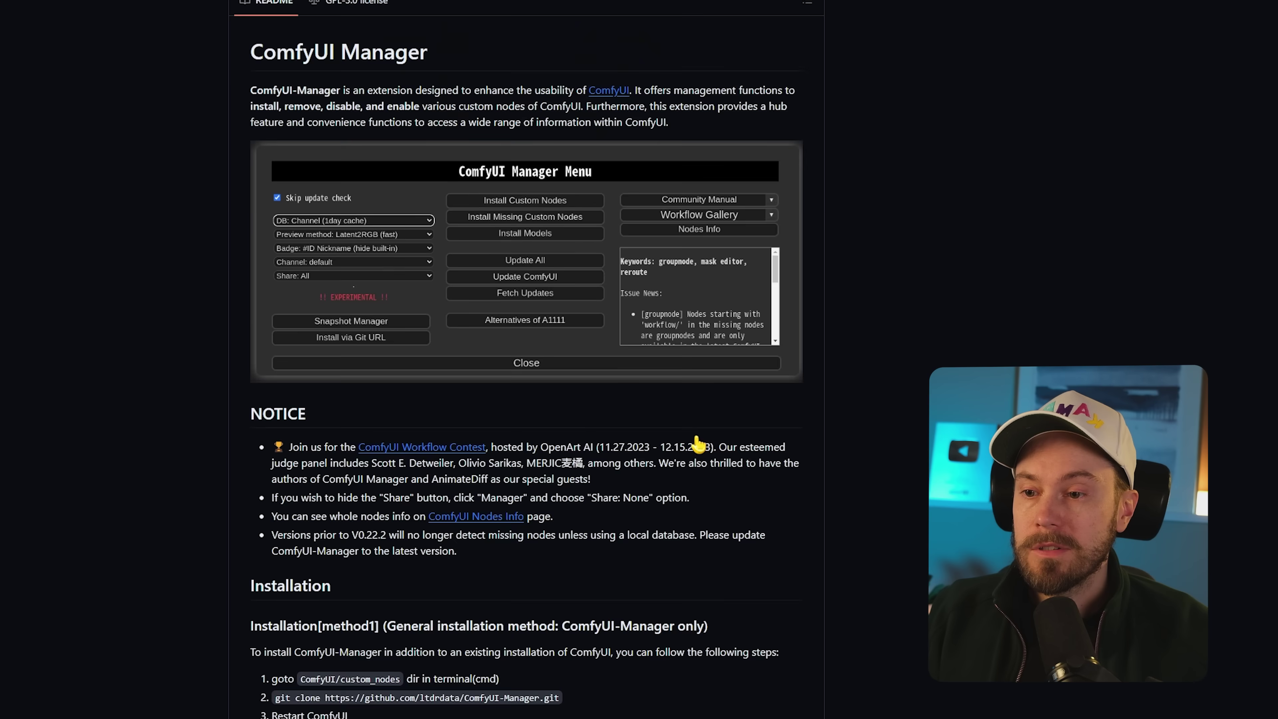
pyautogui.scroll(-5, 697, 443)
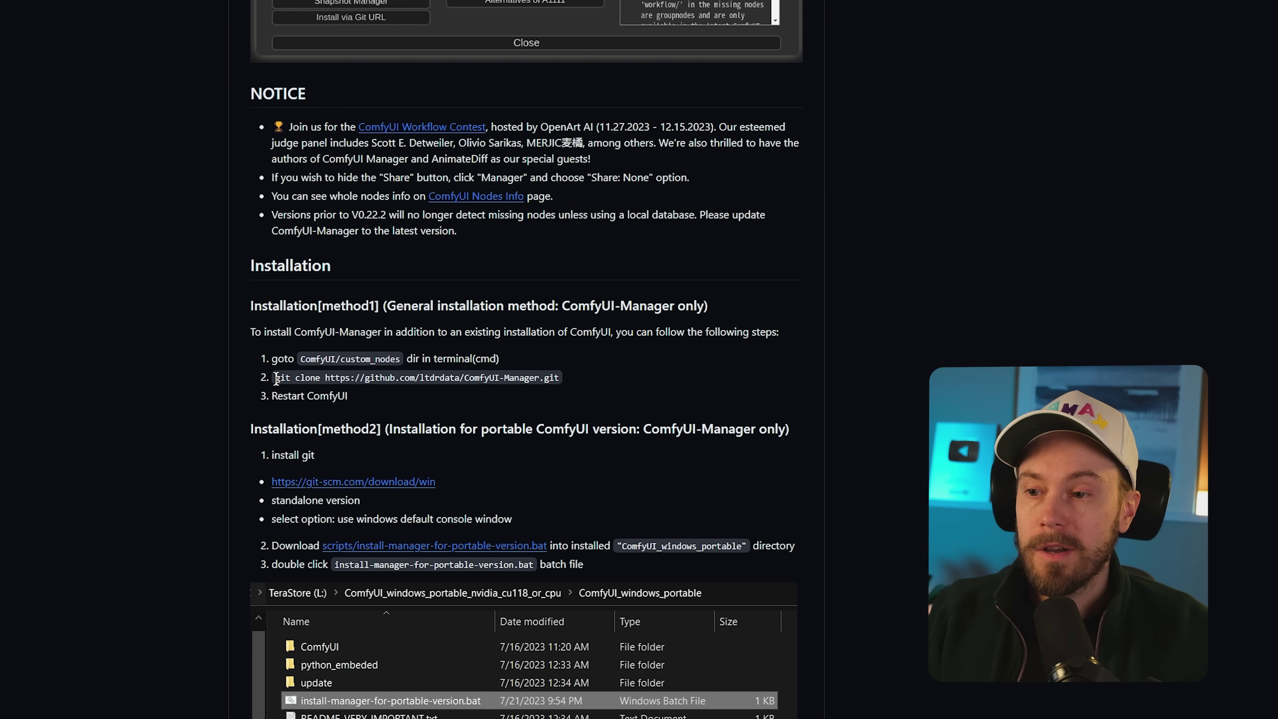
pyautogui.moveTo(351, 377); pyautogui.dragTo(544, 383)
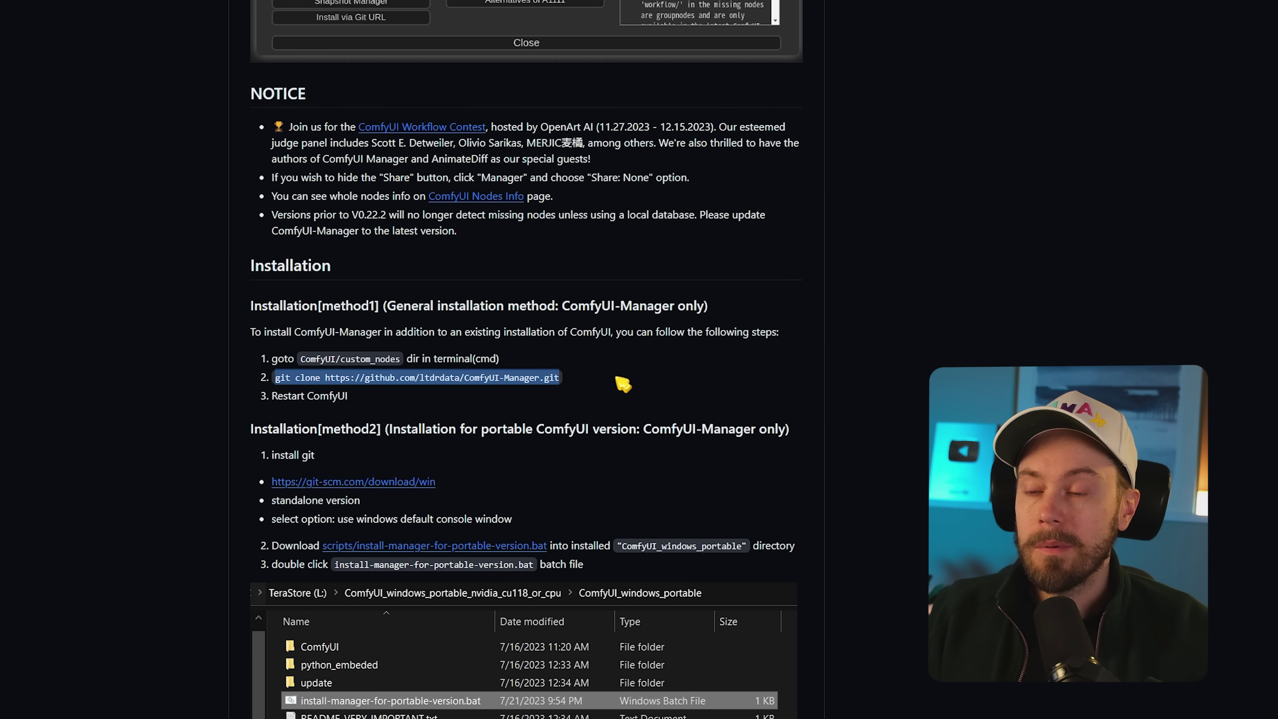
pyautogui.click(633, 378)
pyautogui.hotkey('alt', 'Tab')
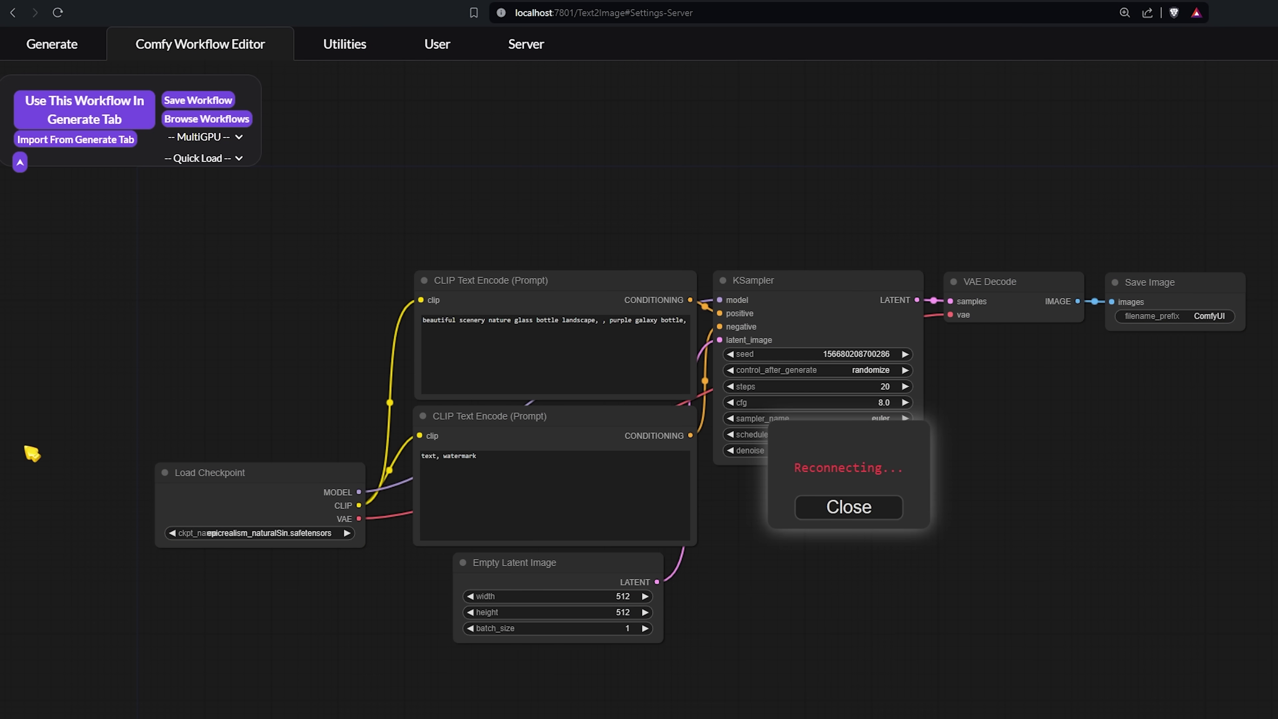
# - Open a new File Explorer window to relaunch StableSwarmUI from its folder
pyautogui.press('super+e')
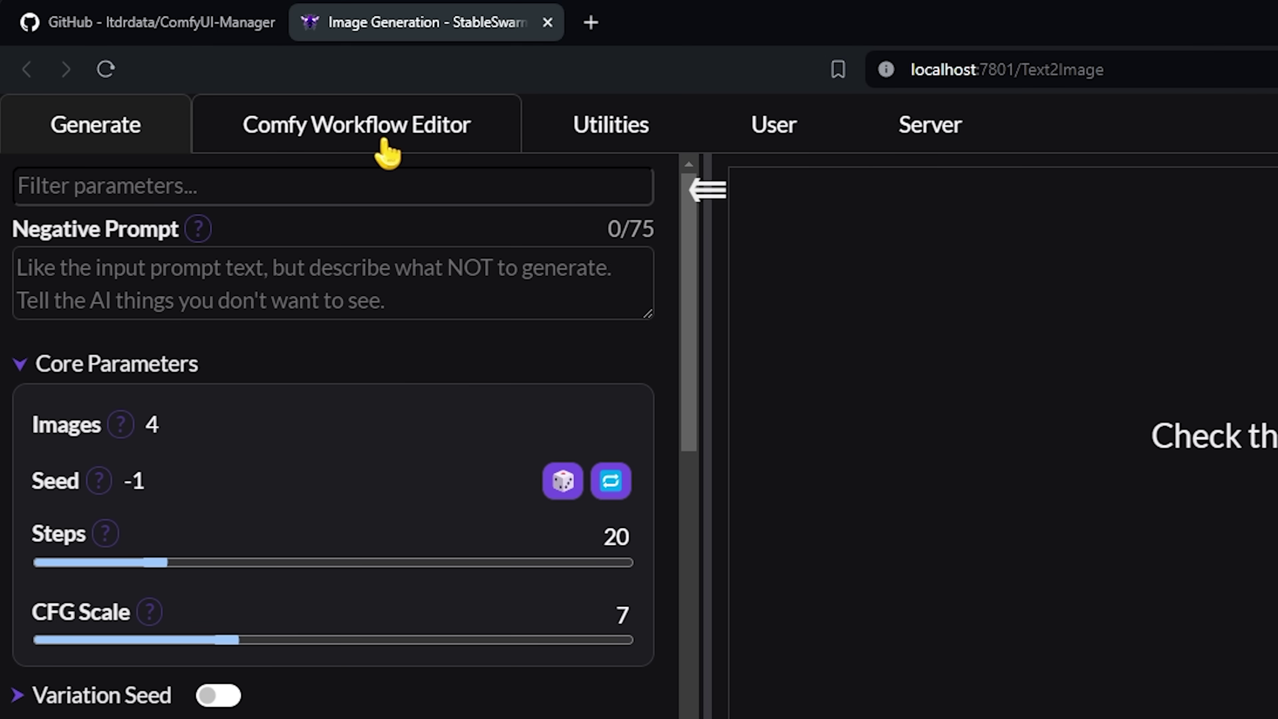
# - Open the Comfy node editor to load the Stable Video Diffusion workflow
pyautogui.click(385, 145)
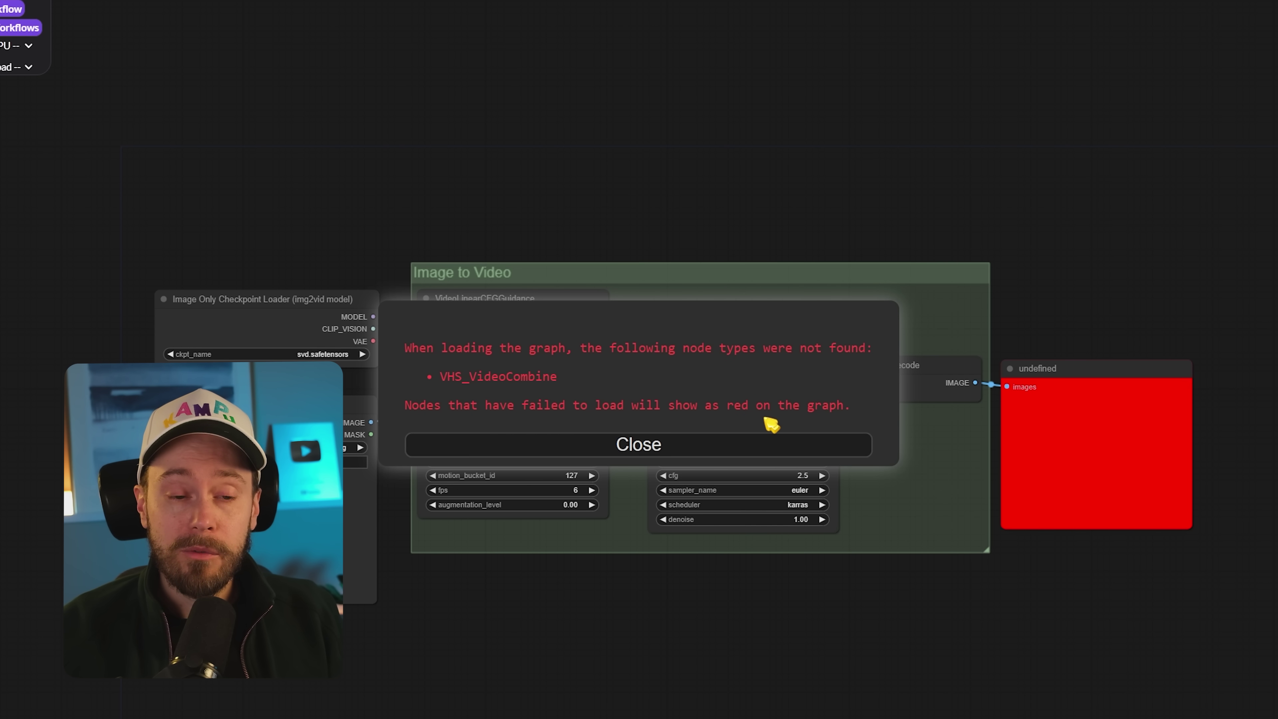
# - Dismiss the missing-node warning and install ComfyUI-VideoHelperSuite through Install Missing Custom Nodes
pyautogui.click(834, 454)
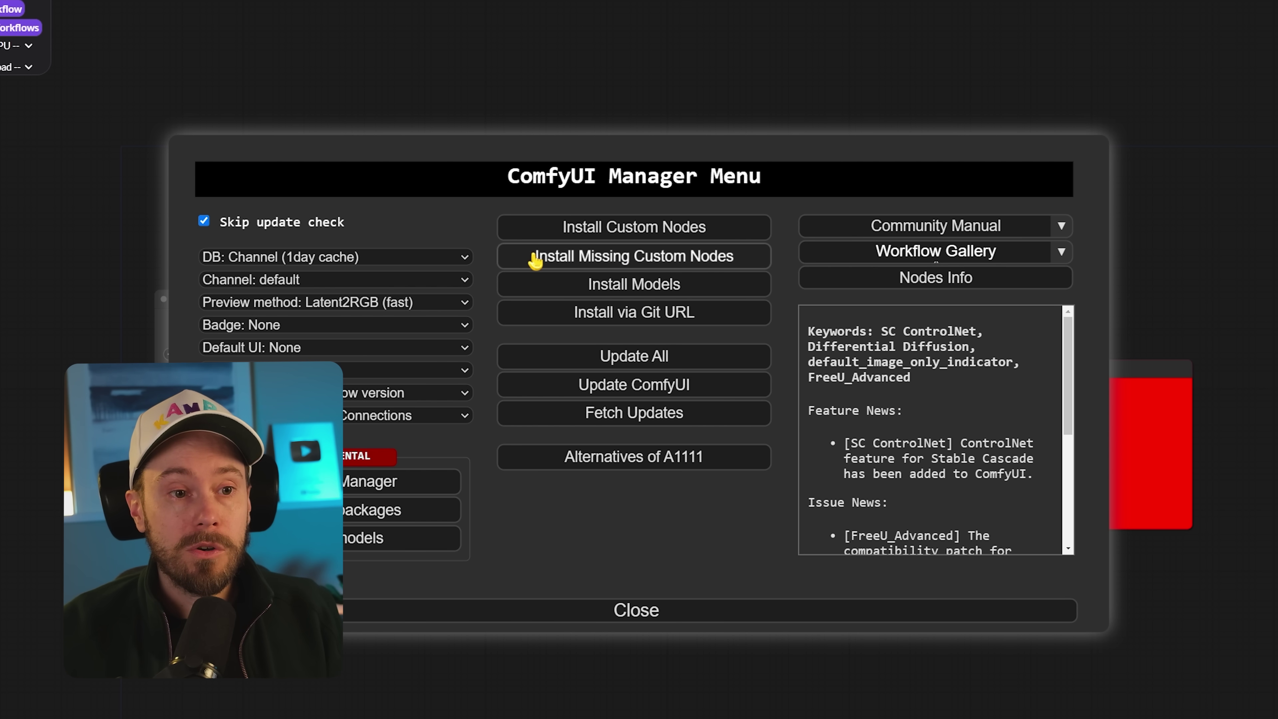
pyautogui.click(709, 262)
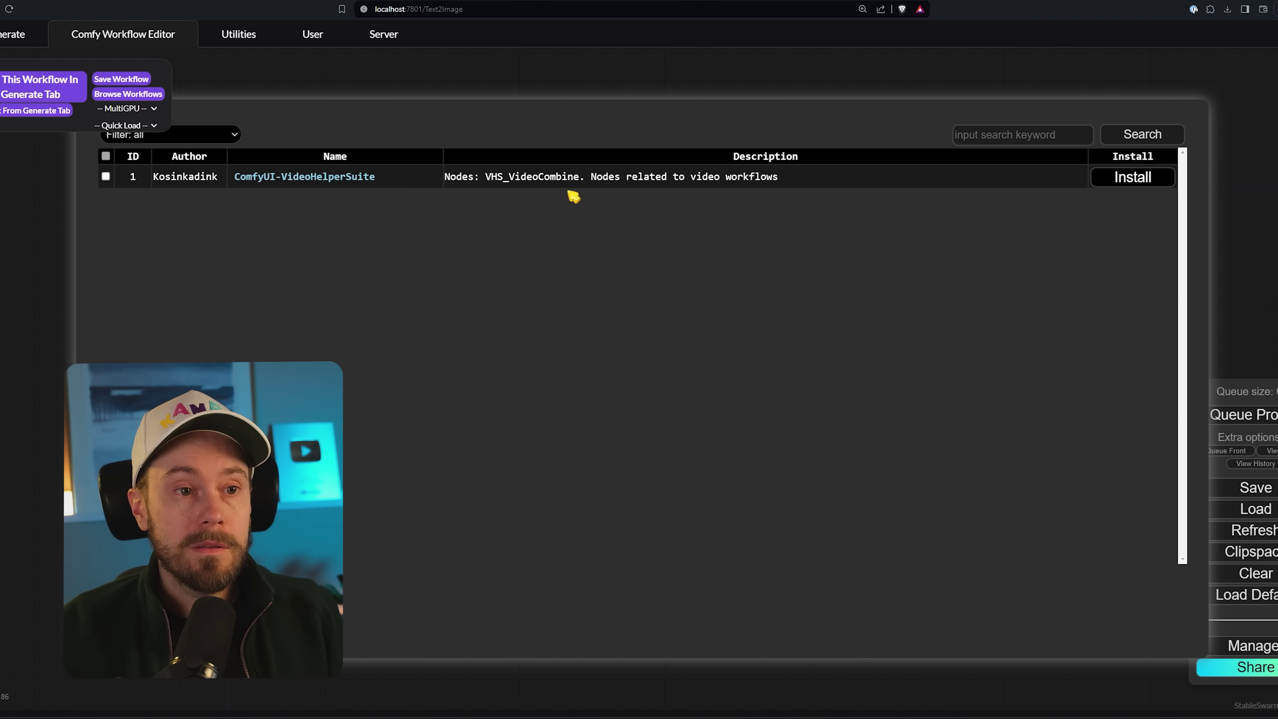
pyautogui.click(1117, 178)
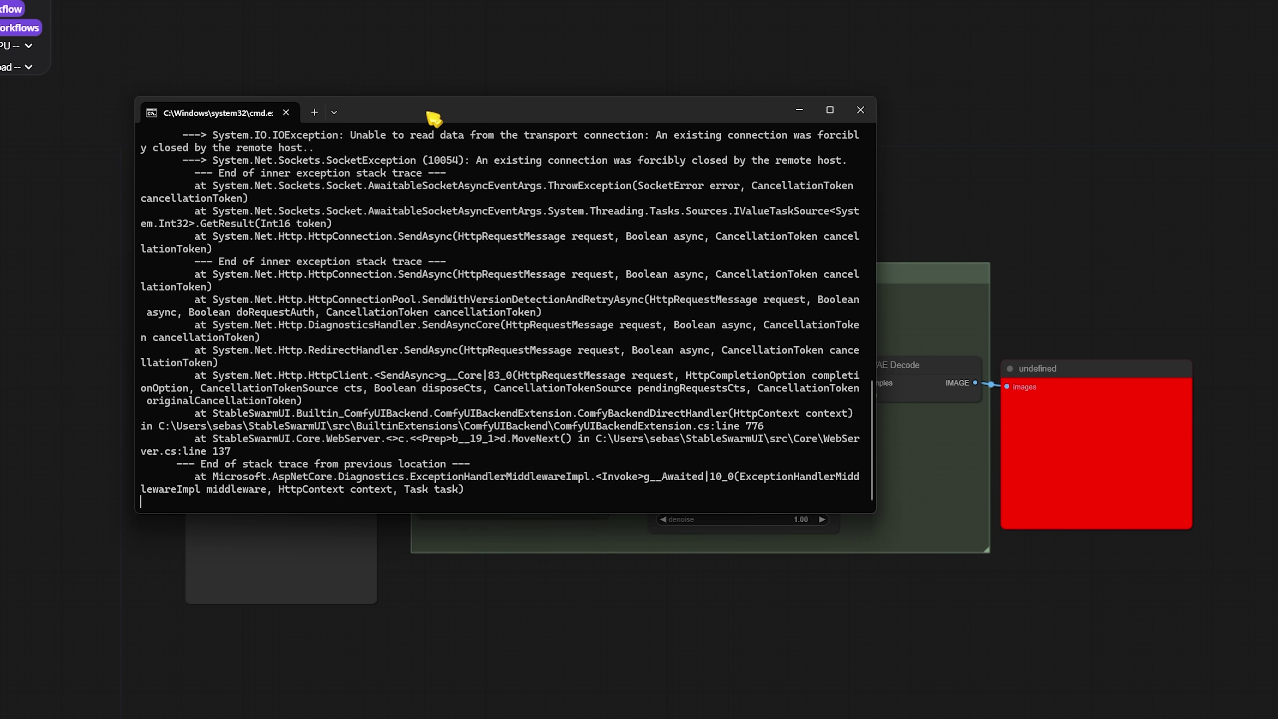
pyautogui.moveTo(521, 113); pyautogui.dragTo(499, 125)
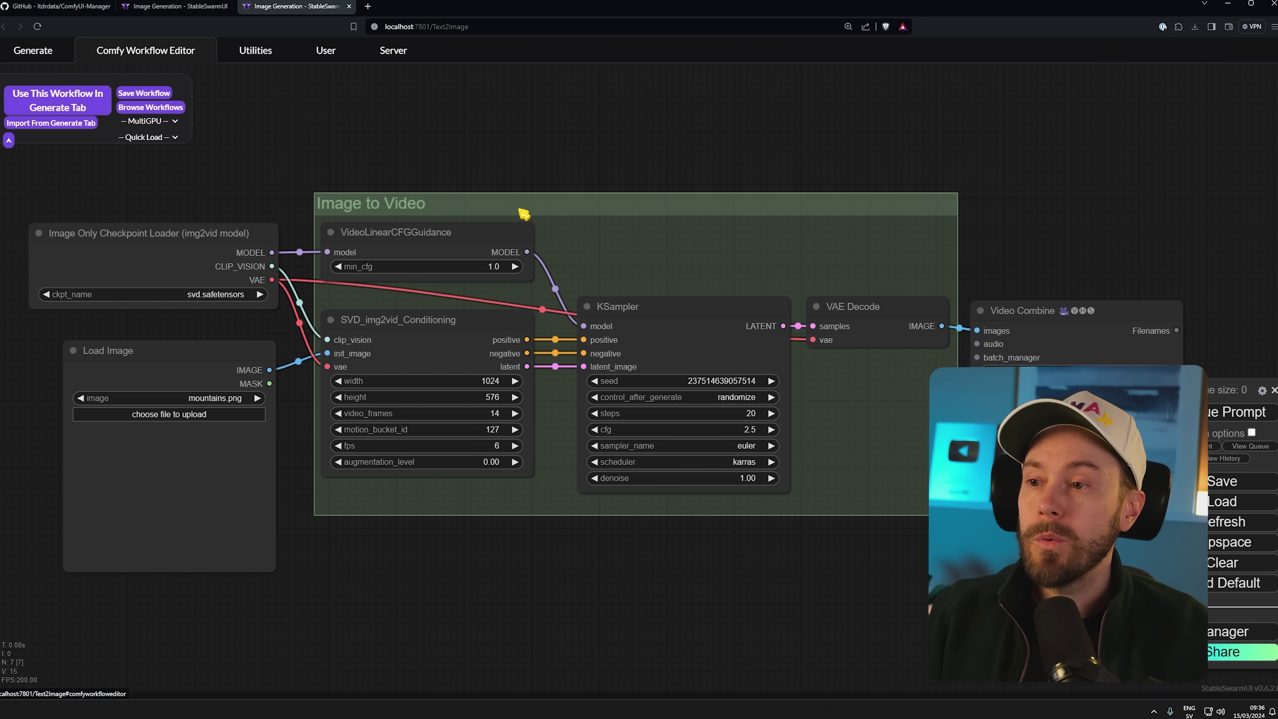
# - Zoom out to fit the whole video workflow in view, then switch to the Generate page
pyautogui.scroll(-3, 523, 214)
pyautogui.moveTo(613, 143); pyautogui.dragTo(590, 173)
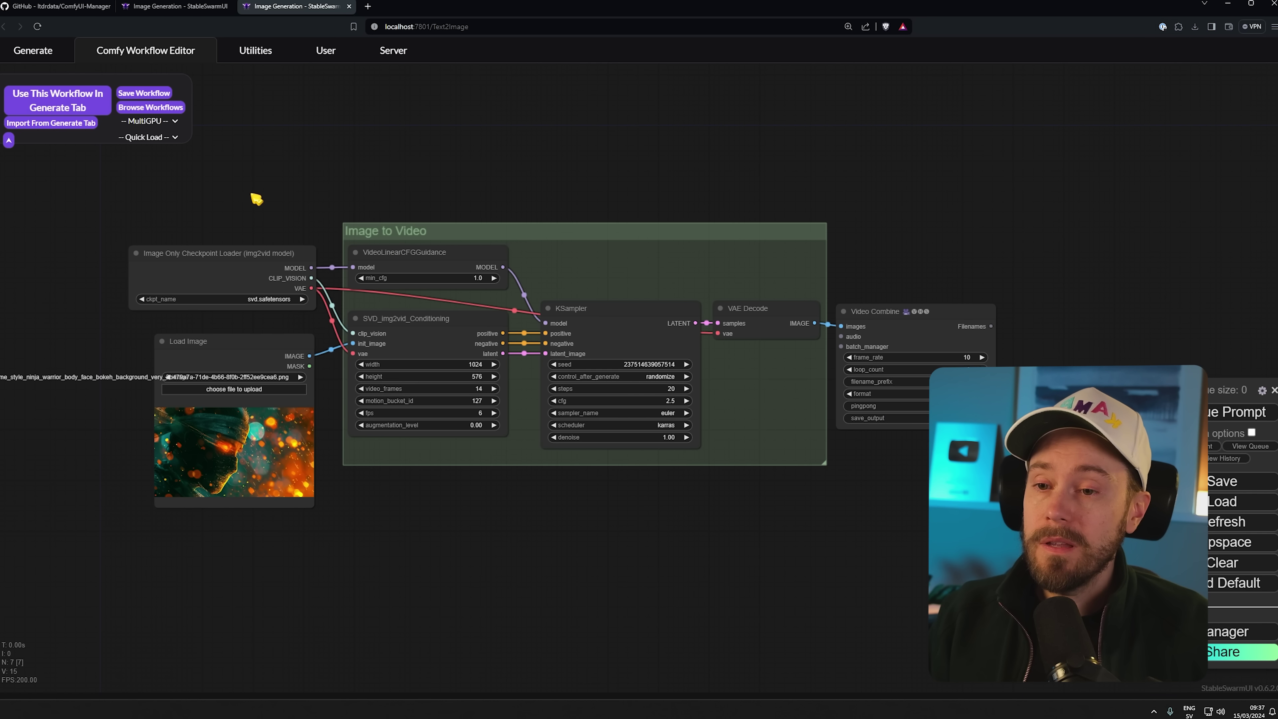
pyautogui.click(35, 52)
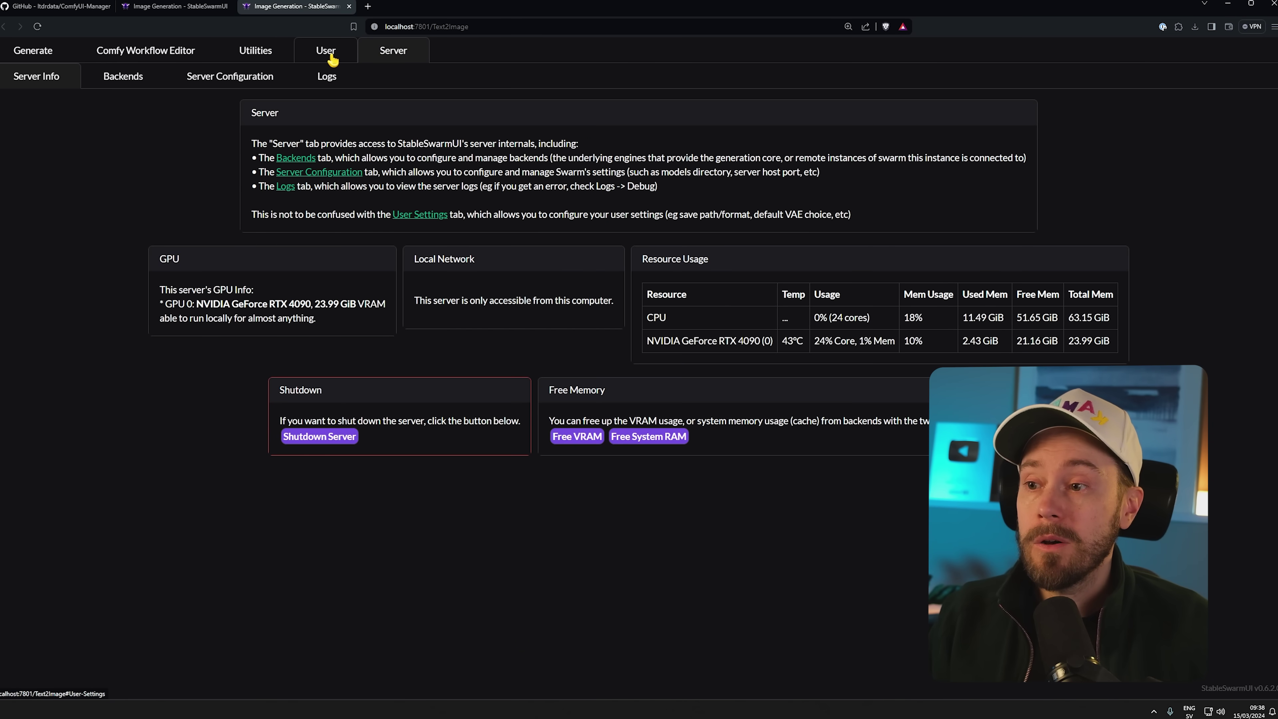
# - Switch to the Generate page and back to the Comfy Workflow Editor showing the Image to Video workflow
pyautogui.click(41, 57)
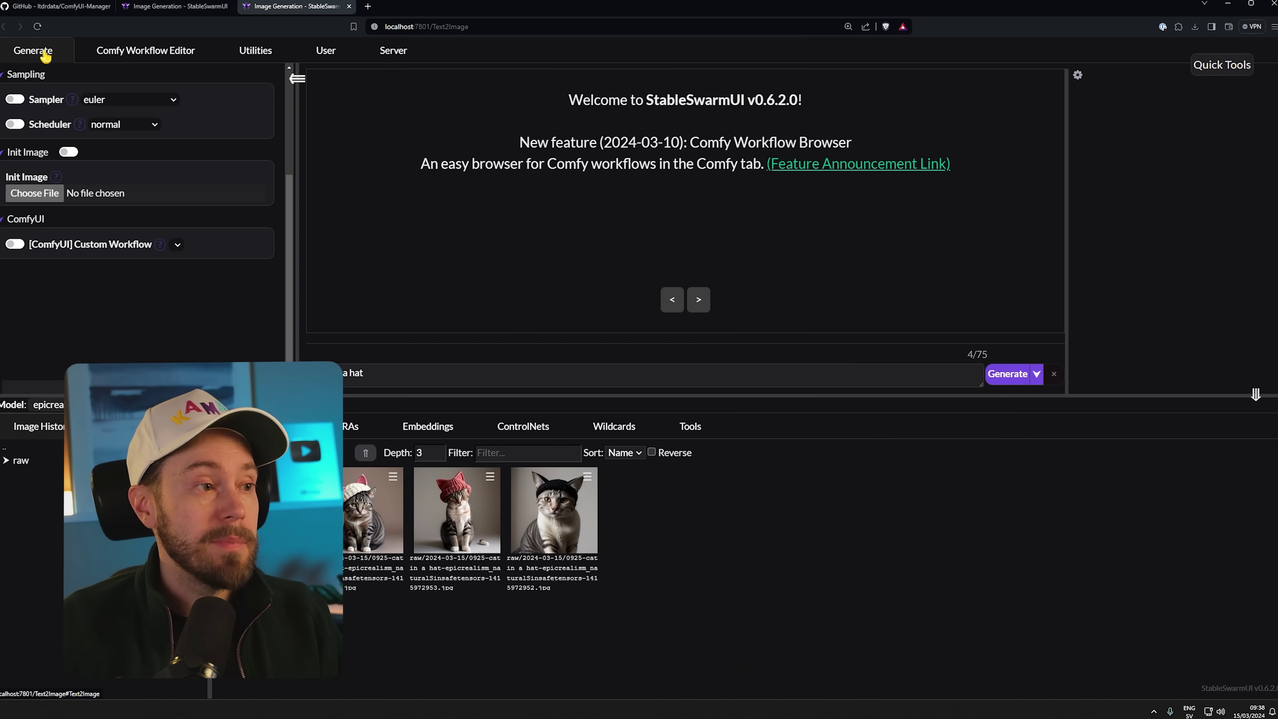
pyautogui.click(176, 55)
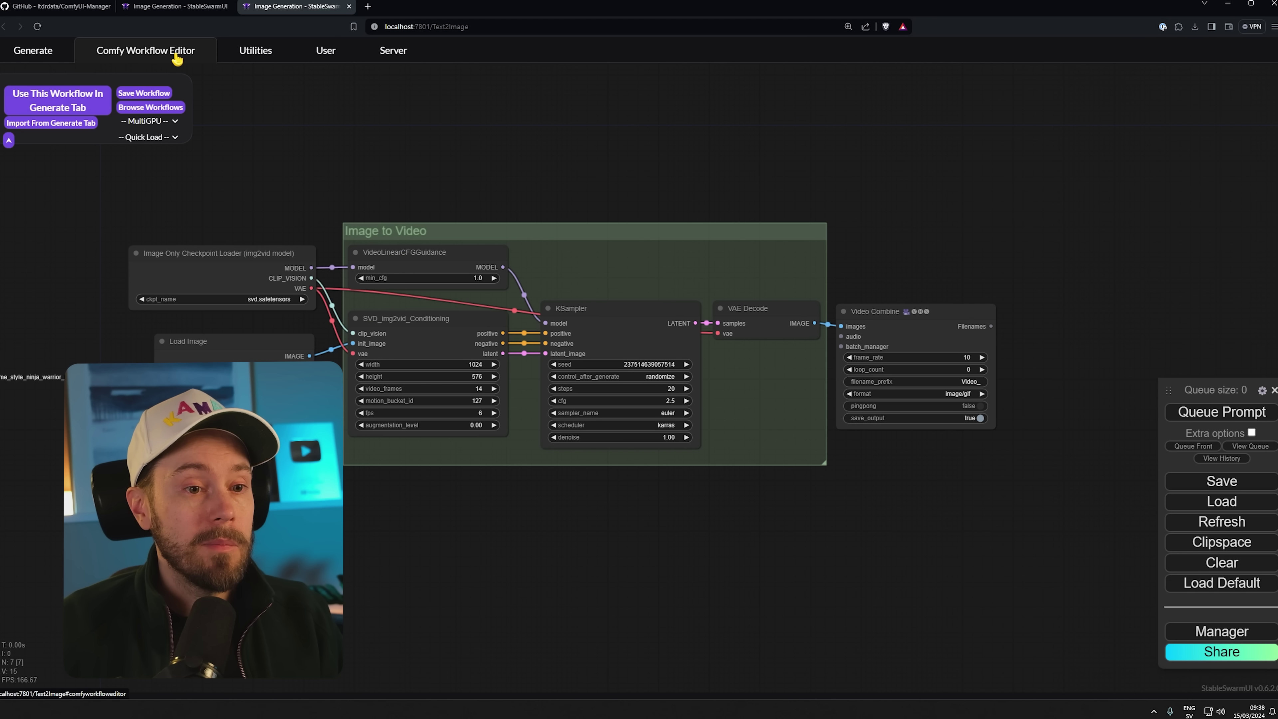